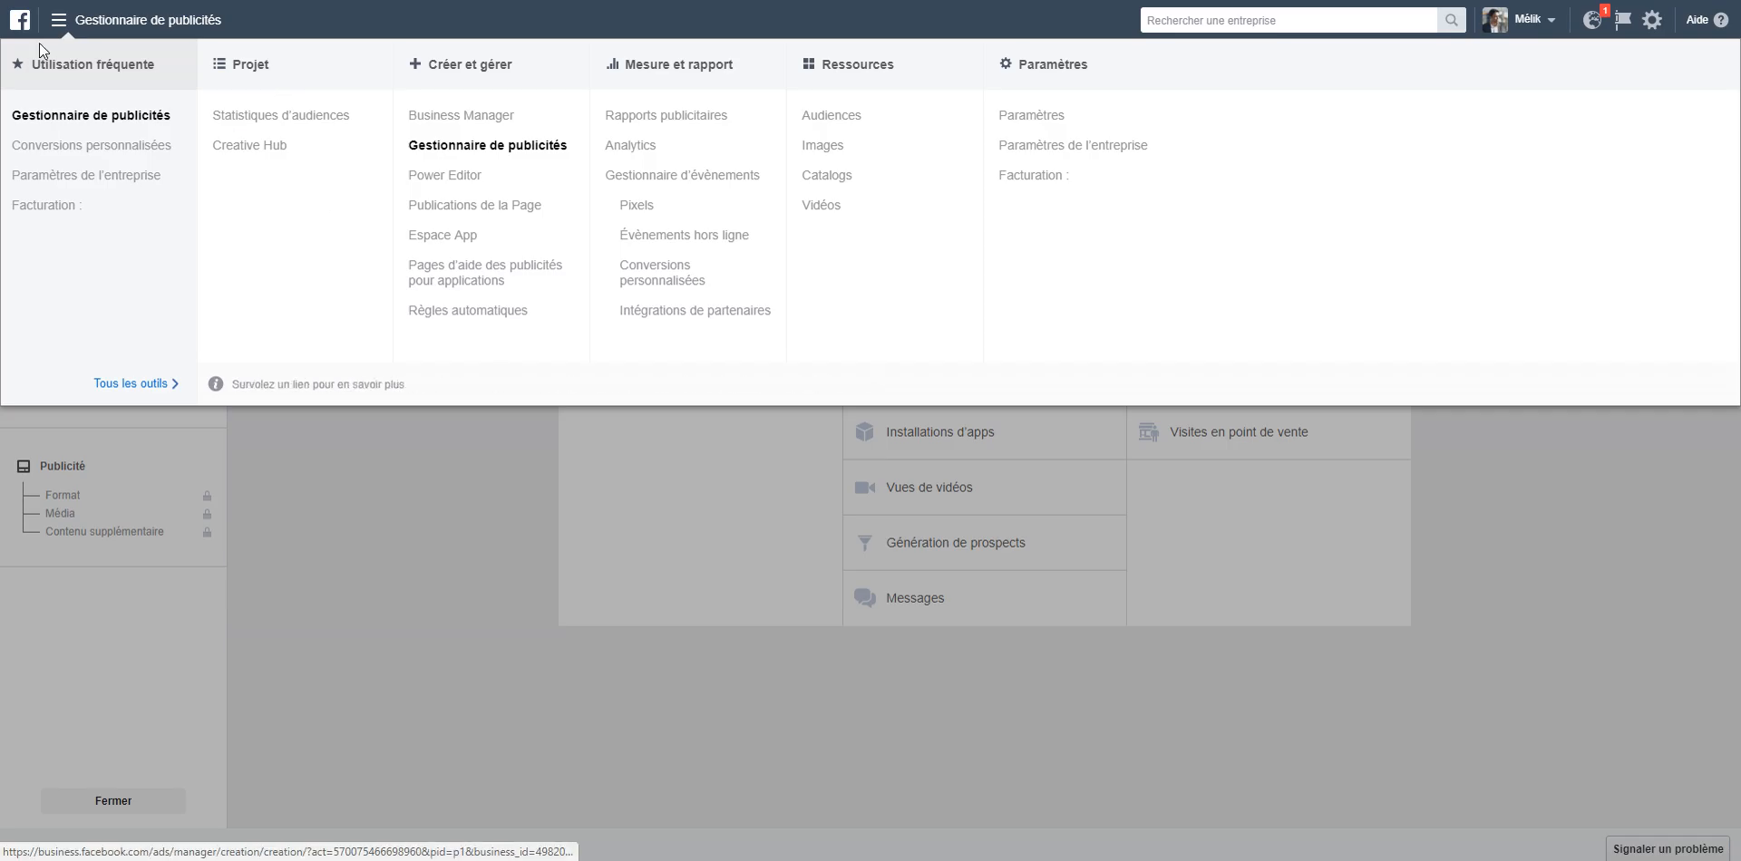
- Open the audience library and start a custom audience based on website traffic (Trafic du site web)
click(831, 116)
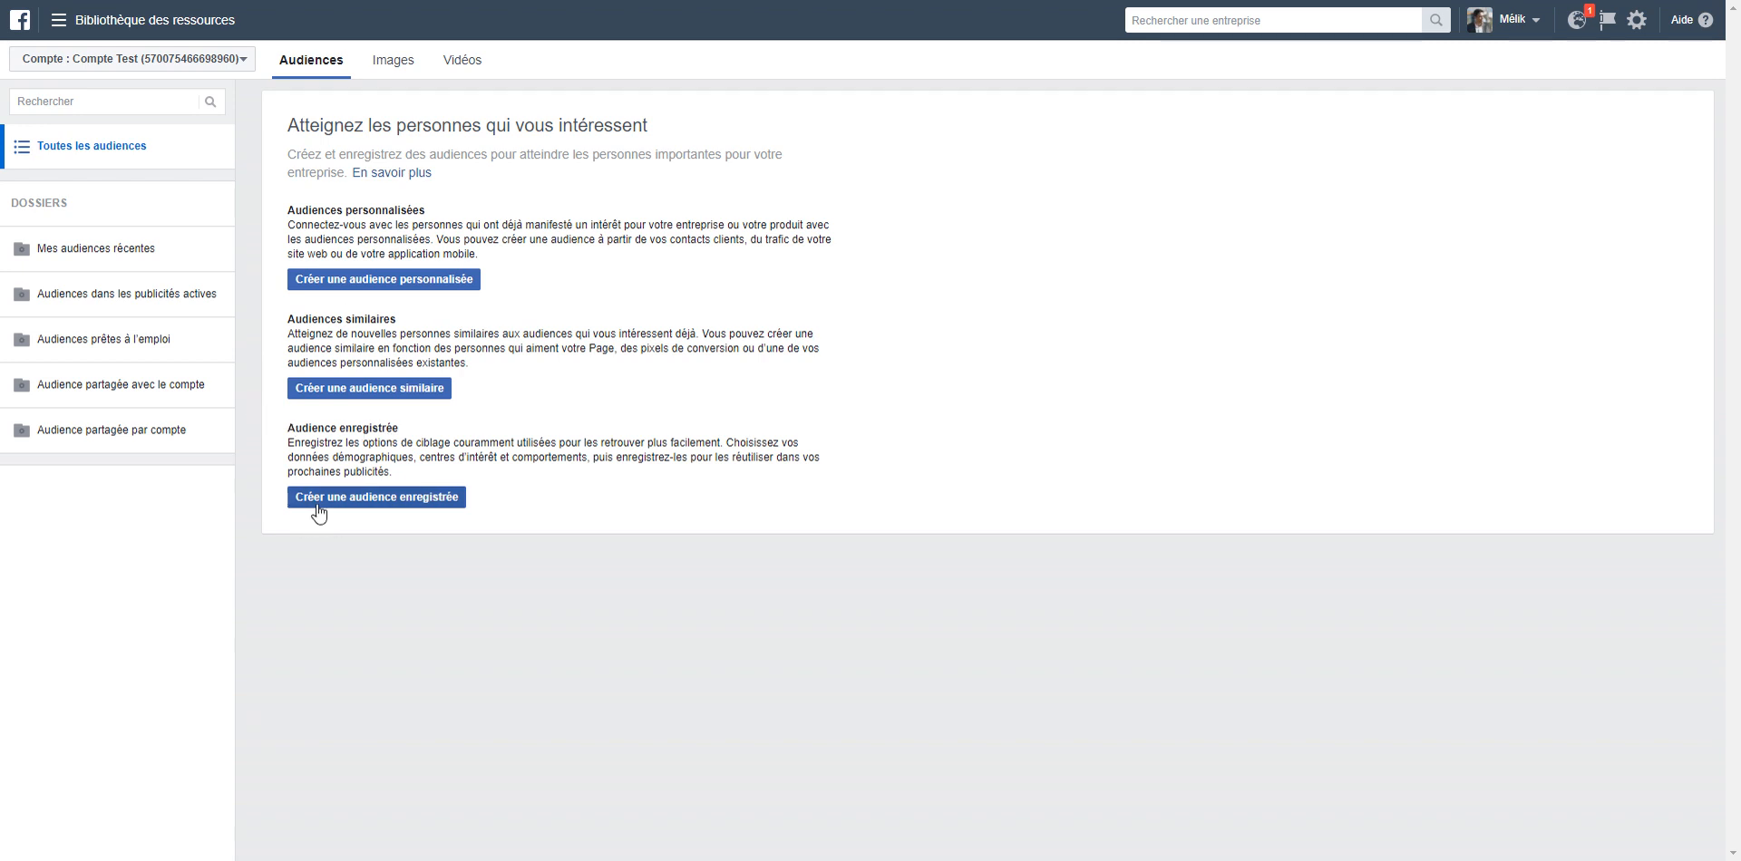
click(402, 287)
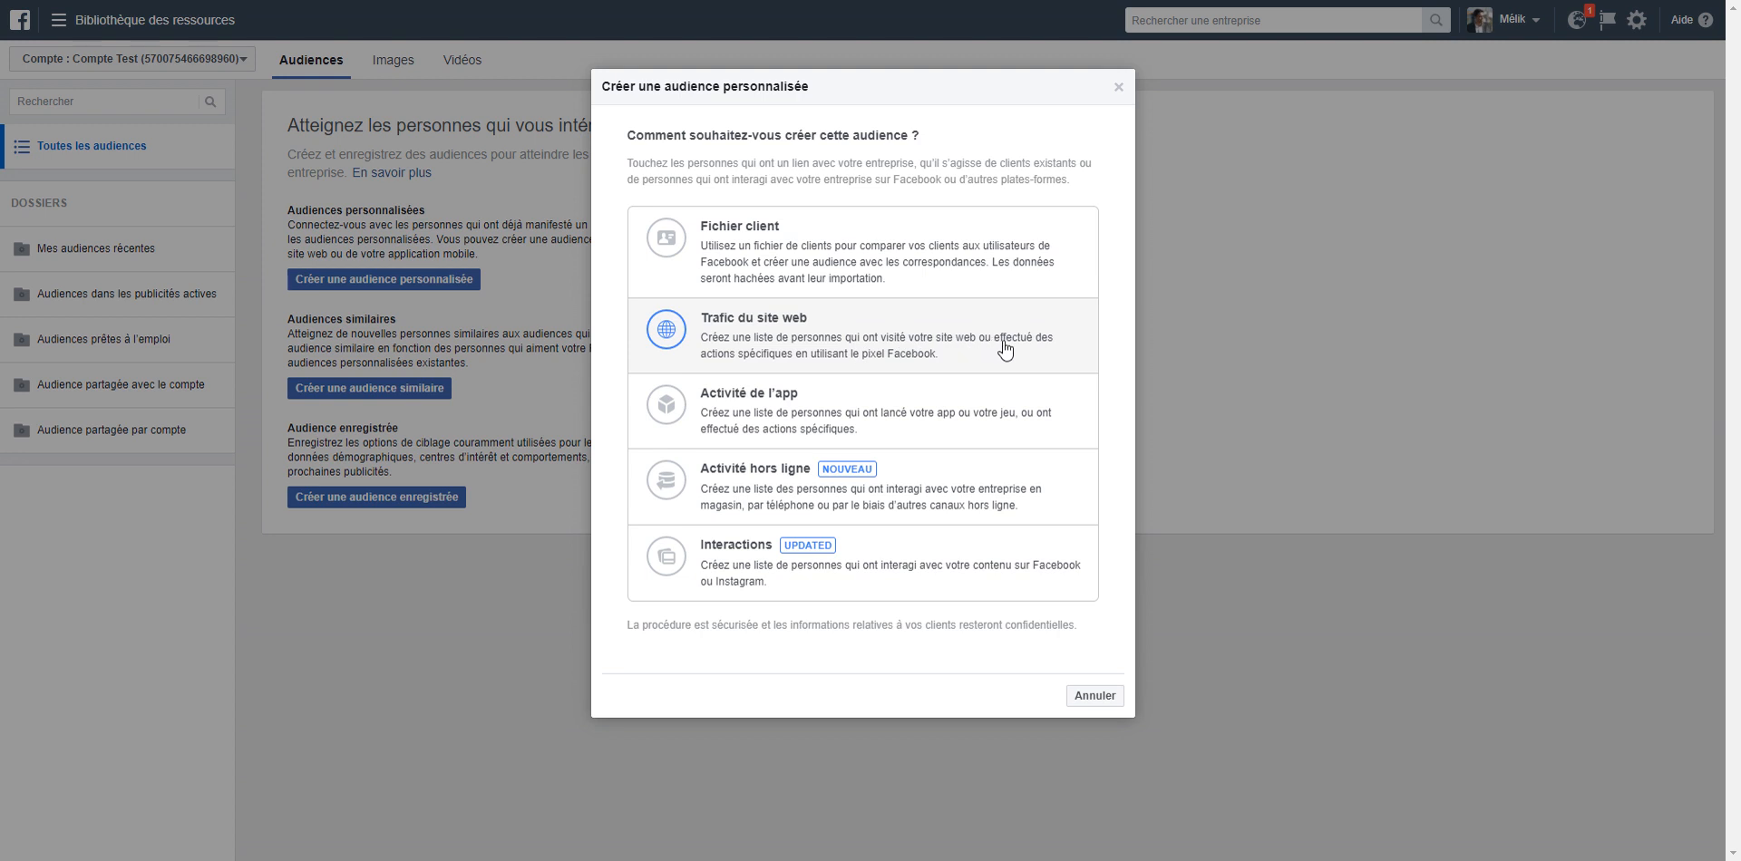
click(810, 359)
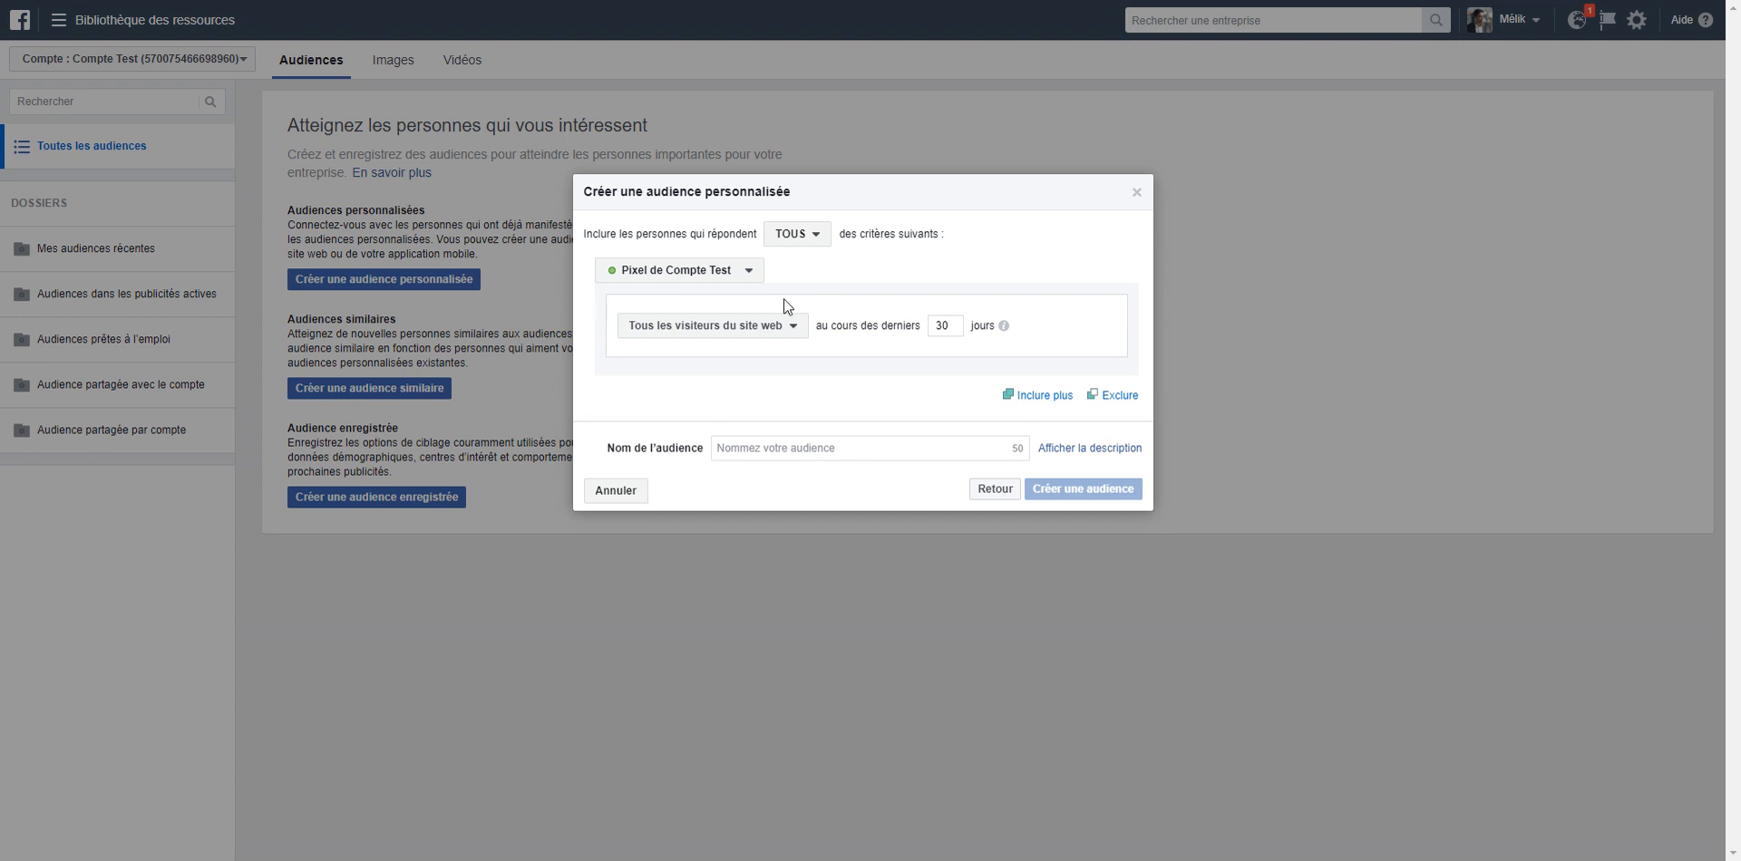
- Target people who viewed specific web pages, with a URL that contains the 20 January 2018 conference page's address
click(776, 326)
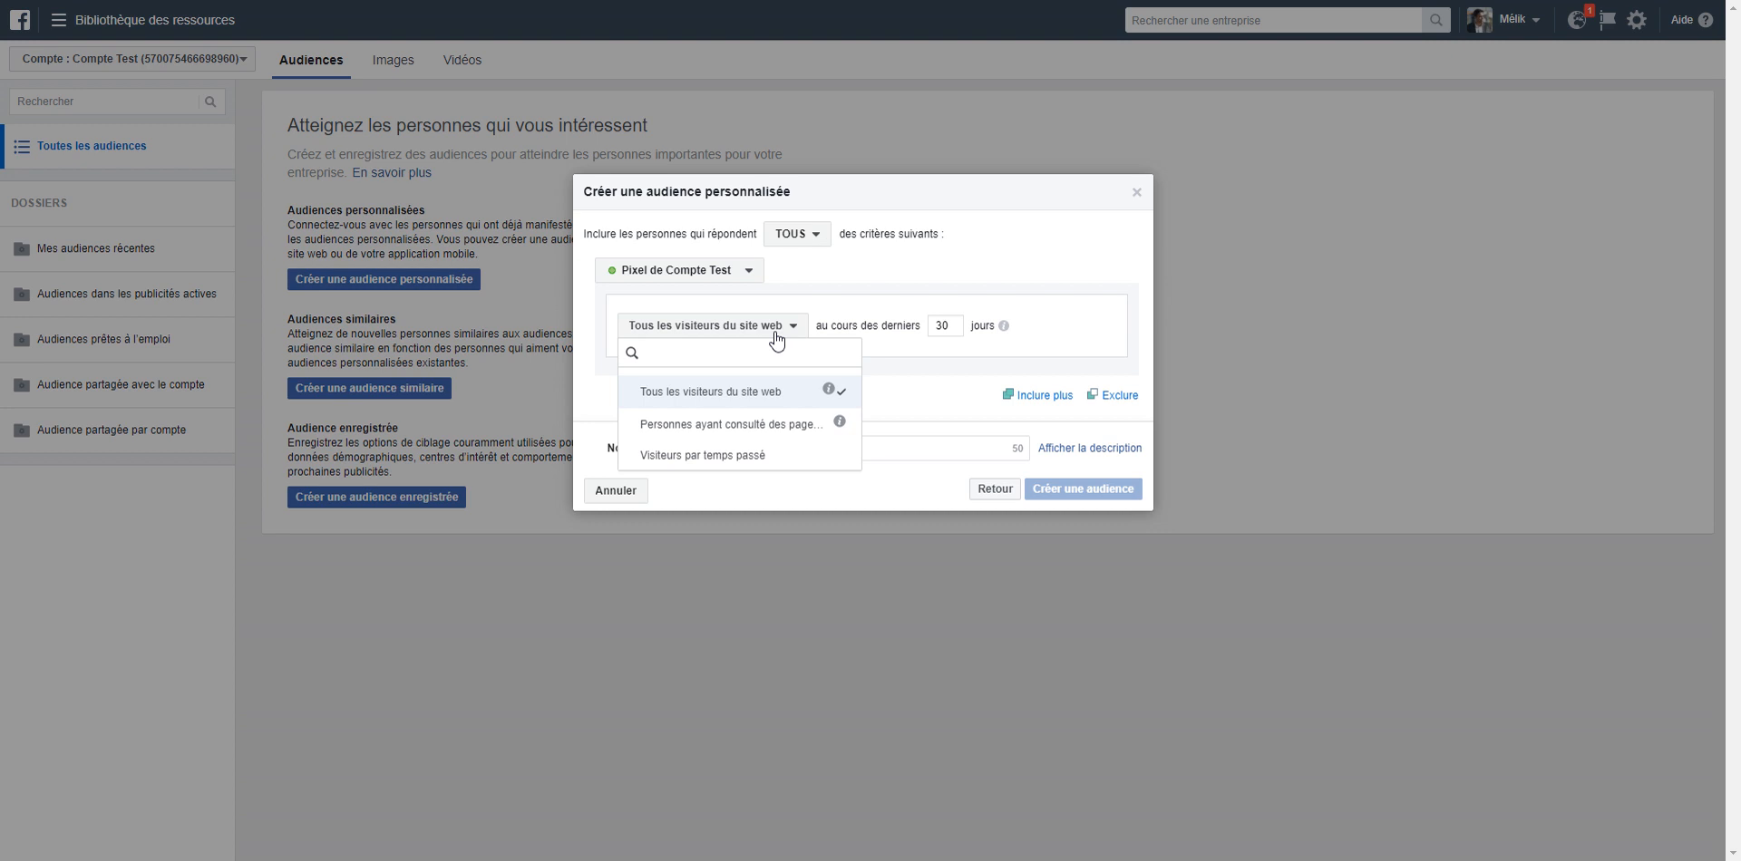
click(745, 428)
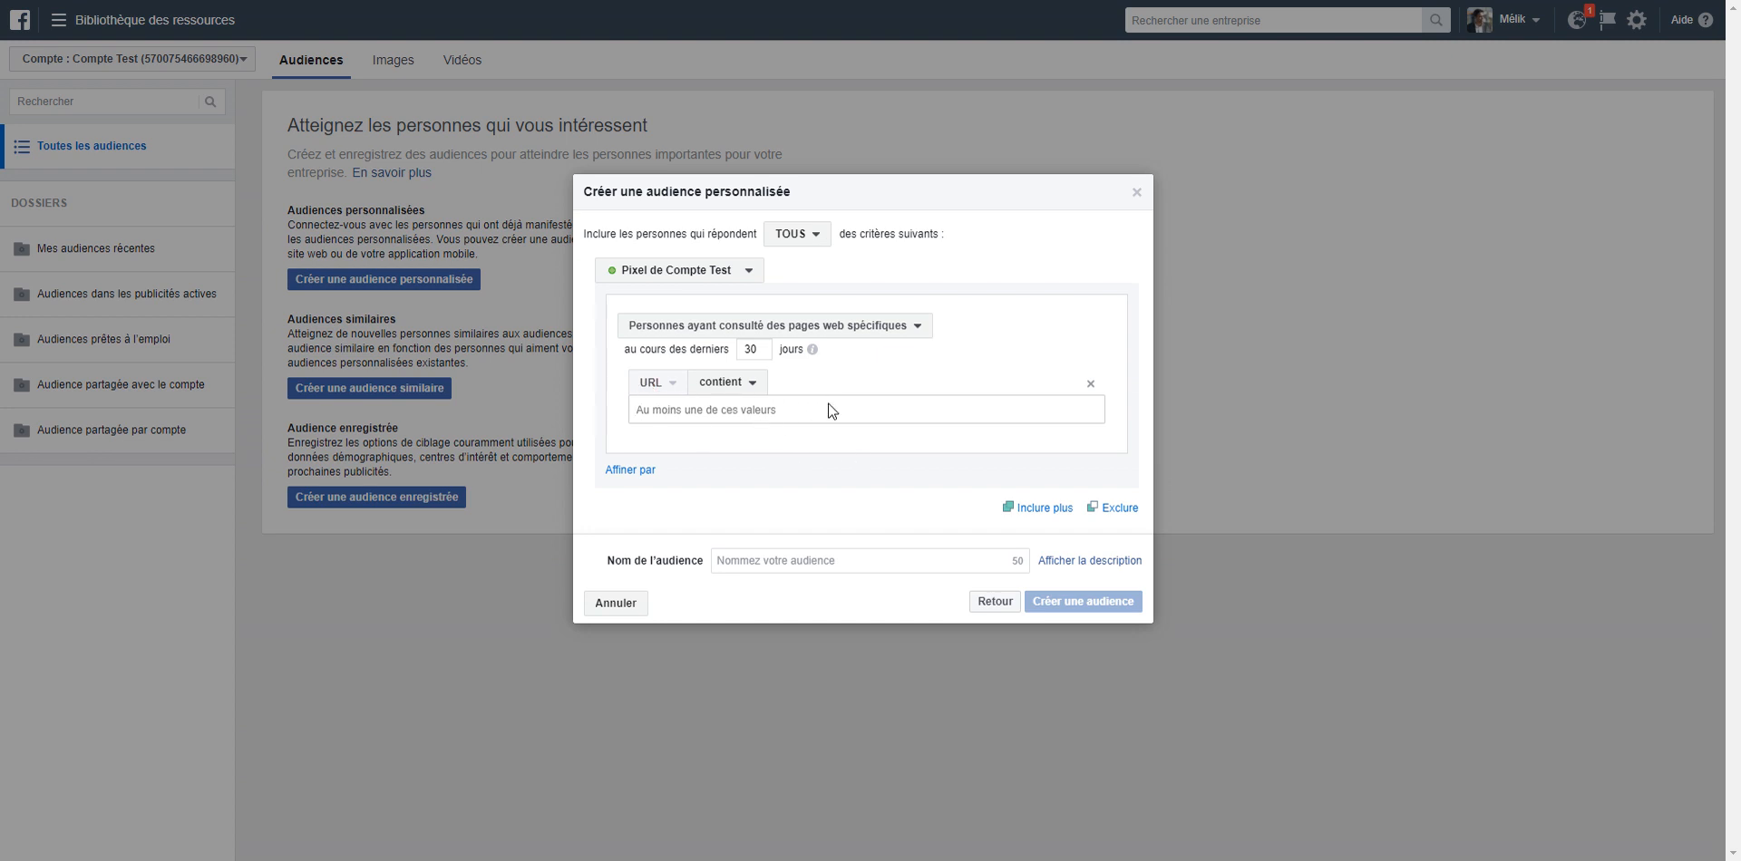
click(732, 390)
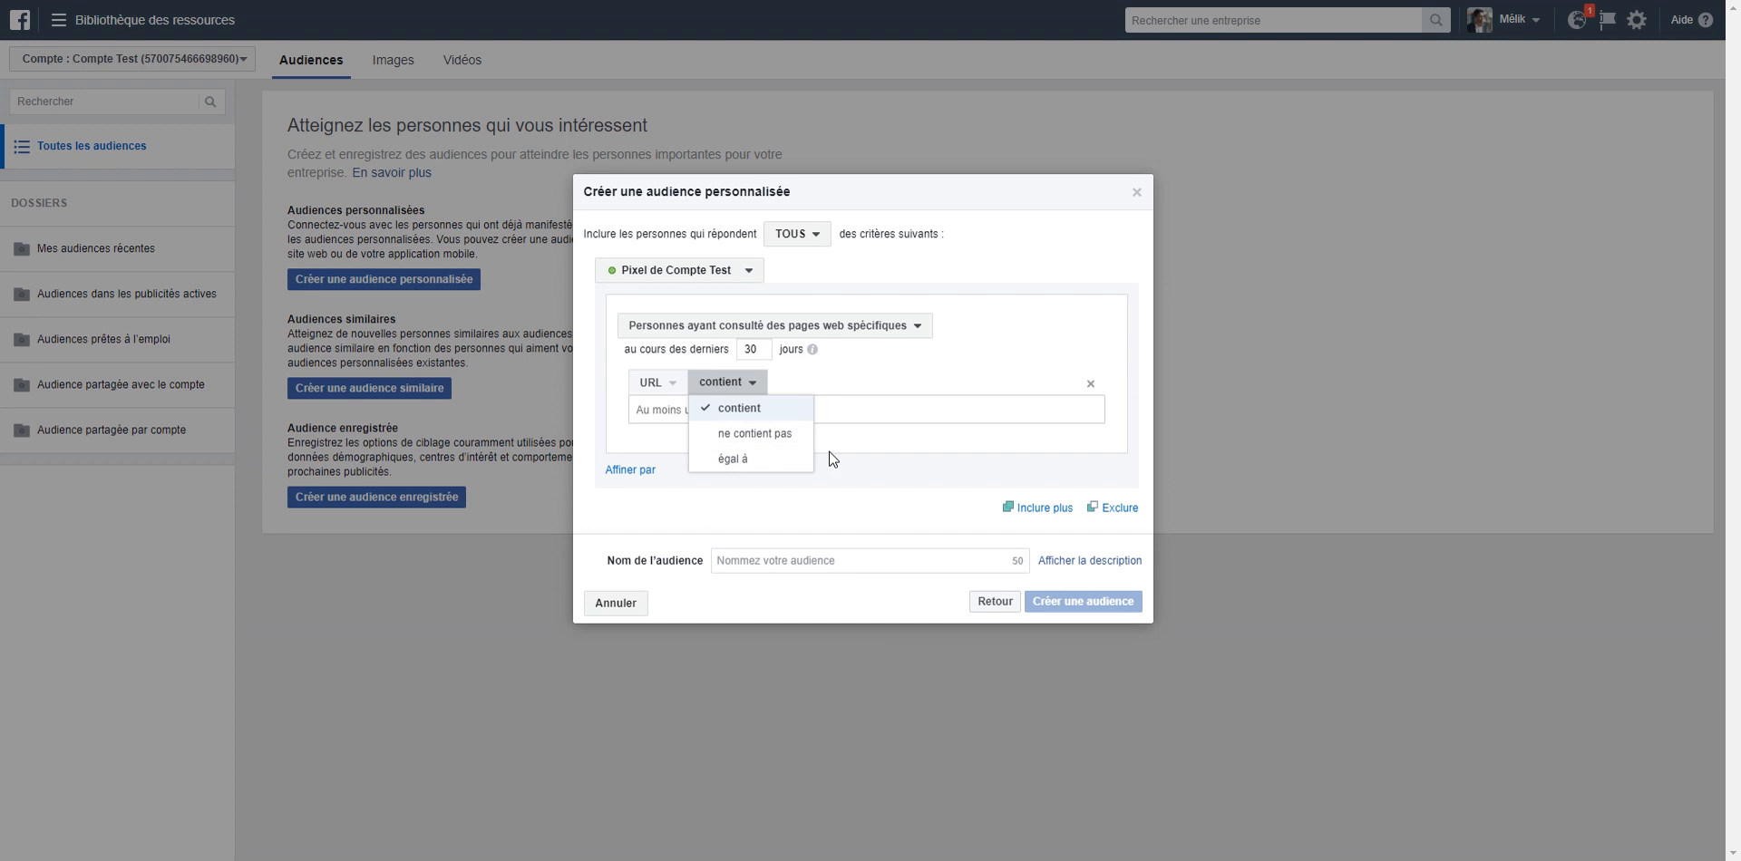
click(866, 445)
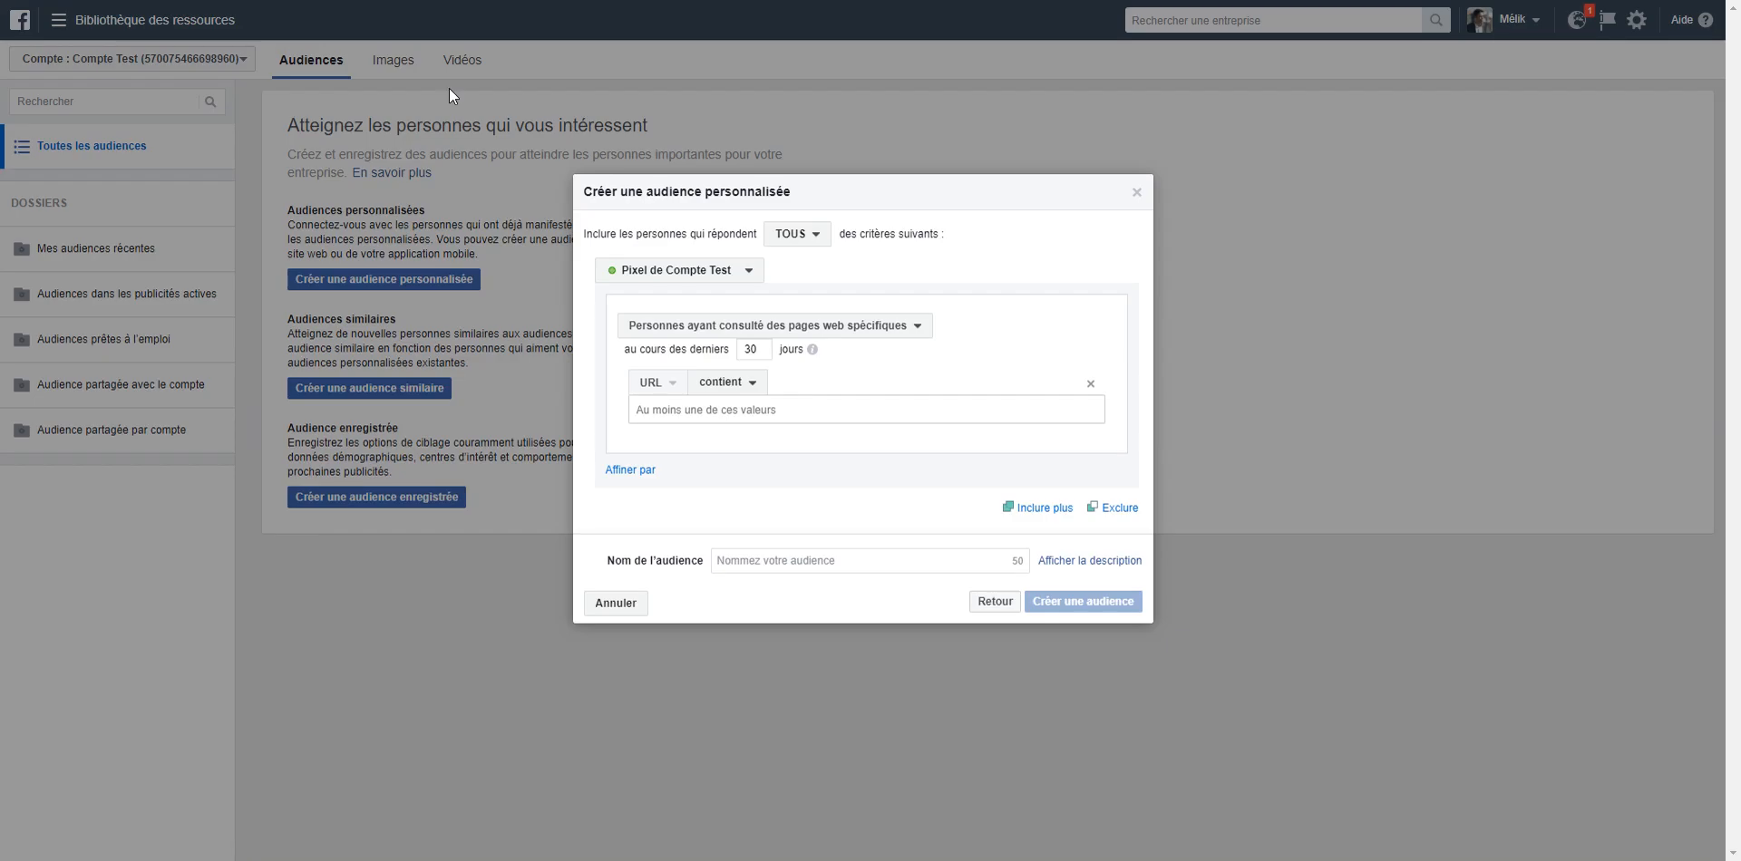
click(713, 410)
text(http://meliknakhla.fr/conference-melik-nakhla-20-janvier-2018/)
key(Return)
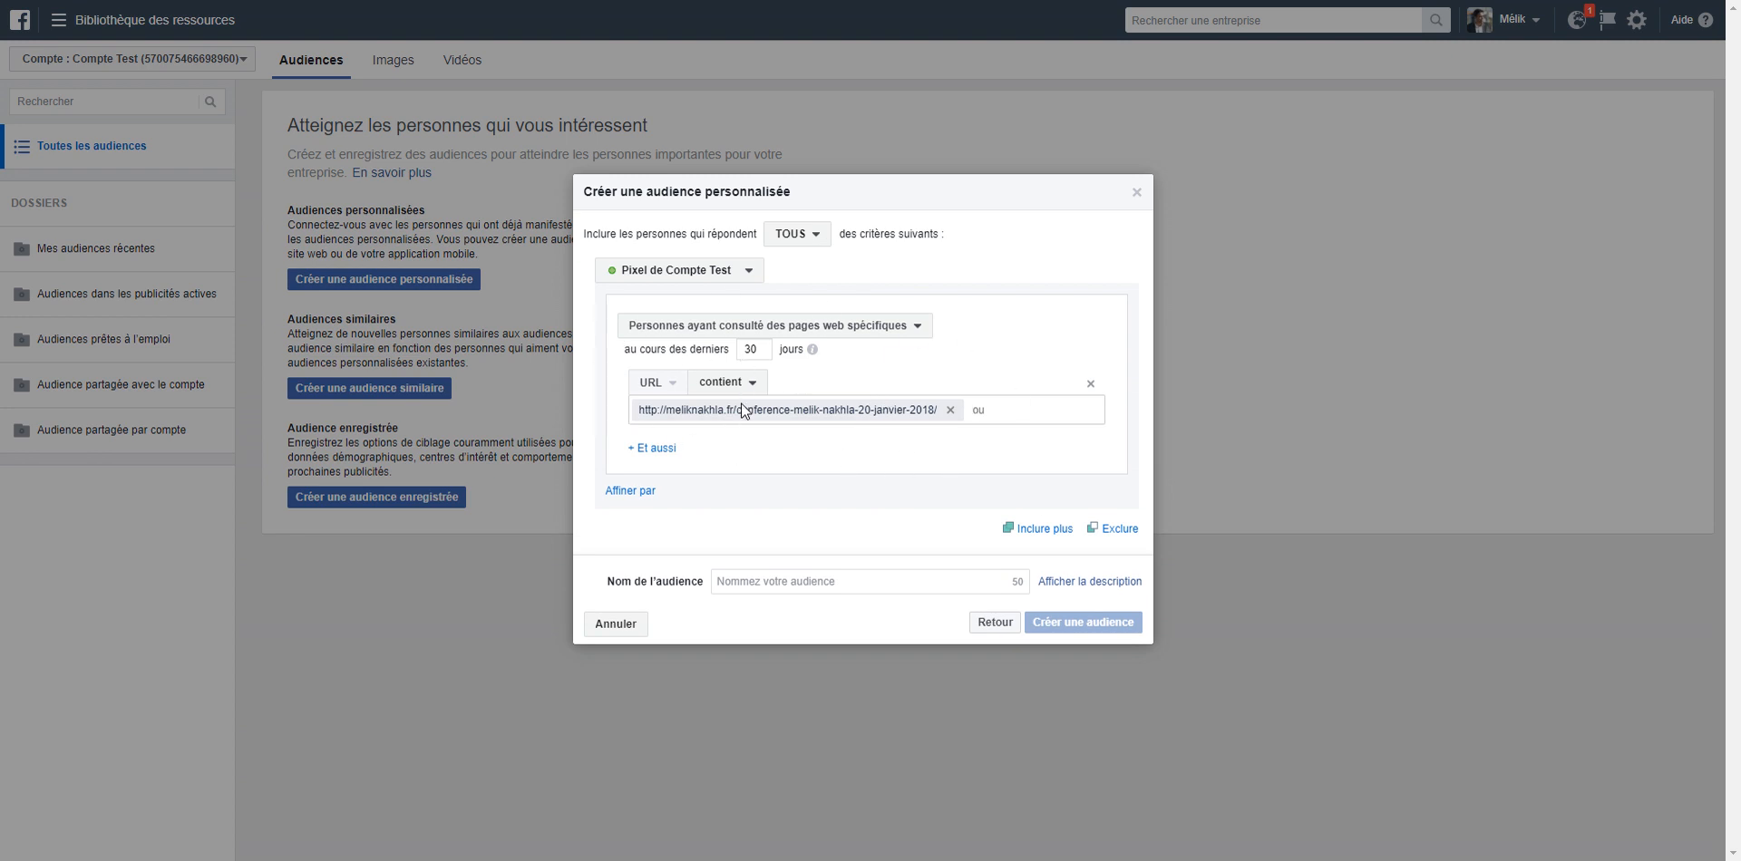
- Refine the audience by a frequency greater than or equal to 2 and set the visit period to the last 14 days
click(639, 494)
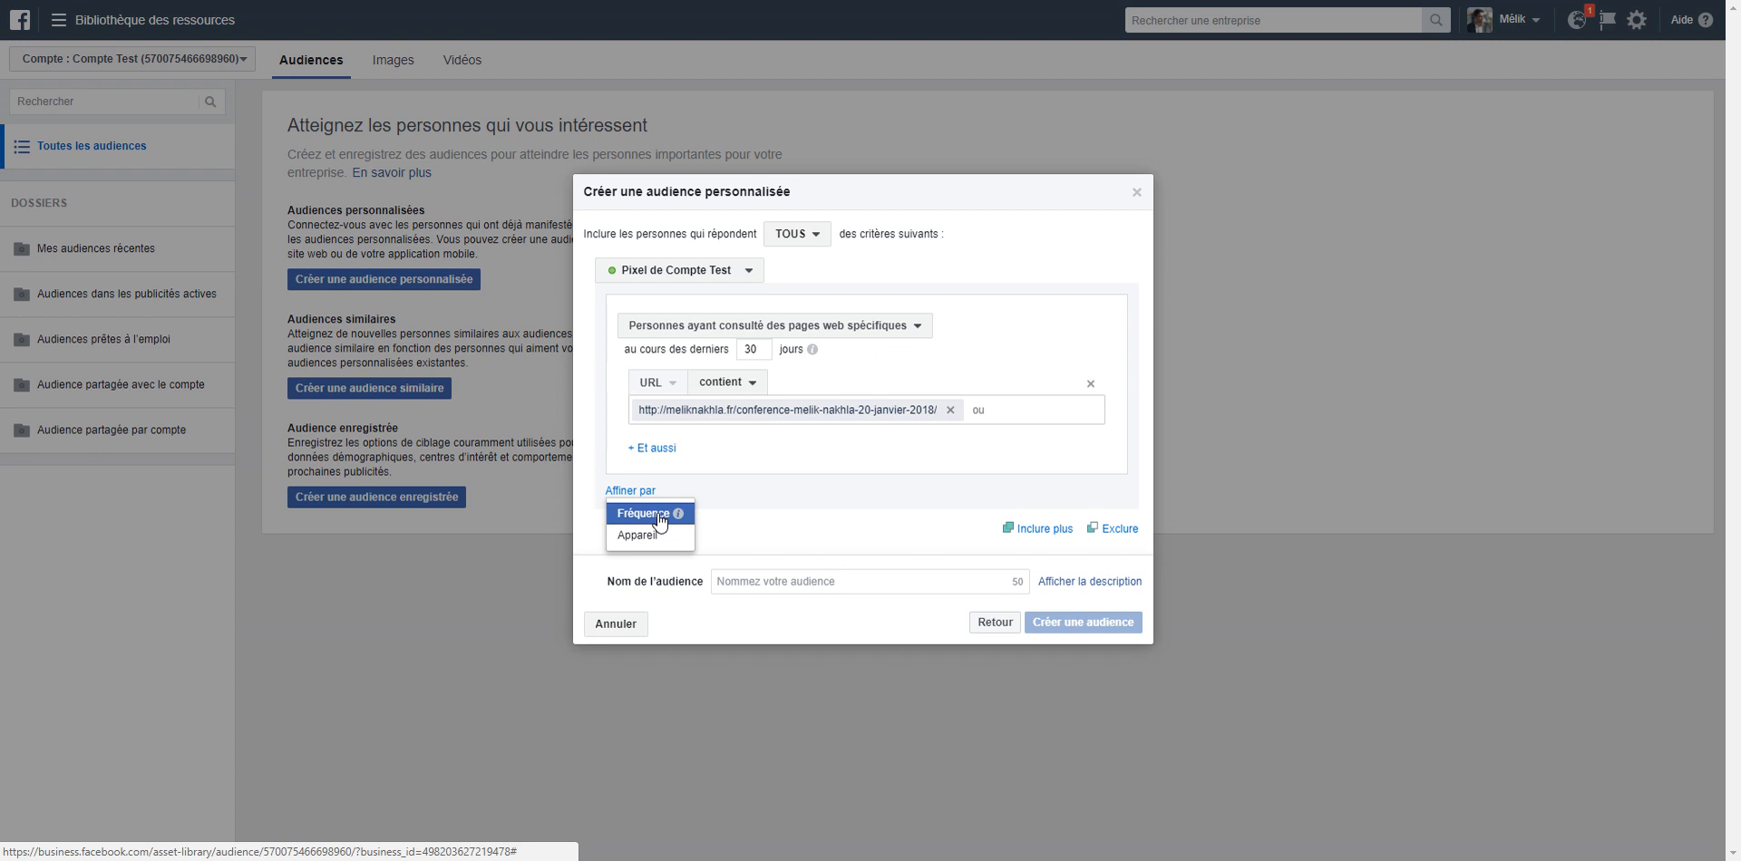
click(659, 522)
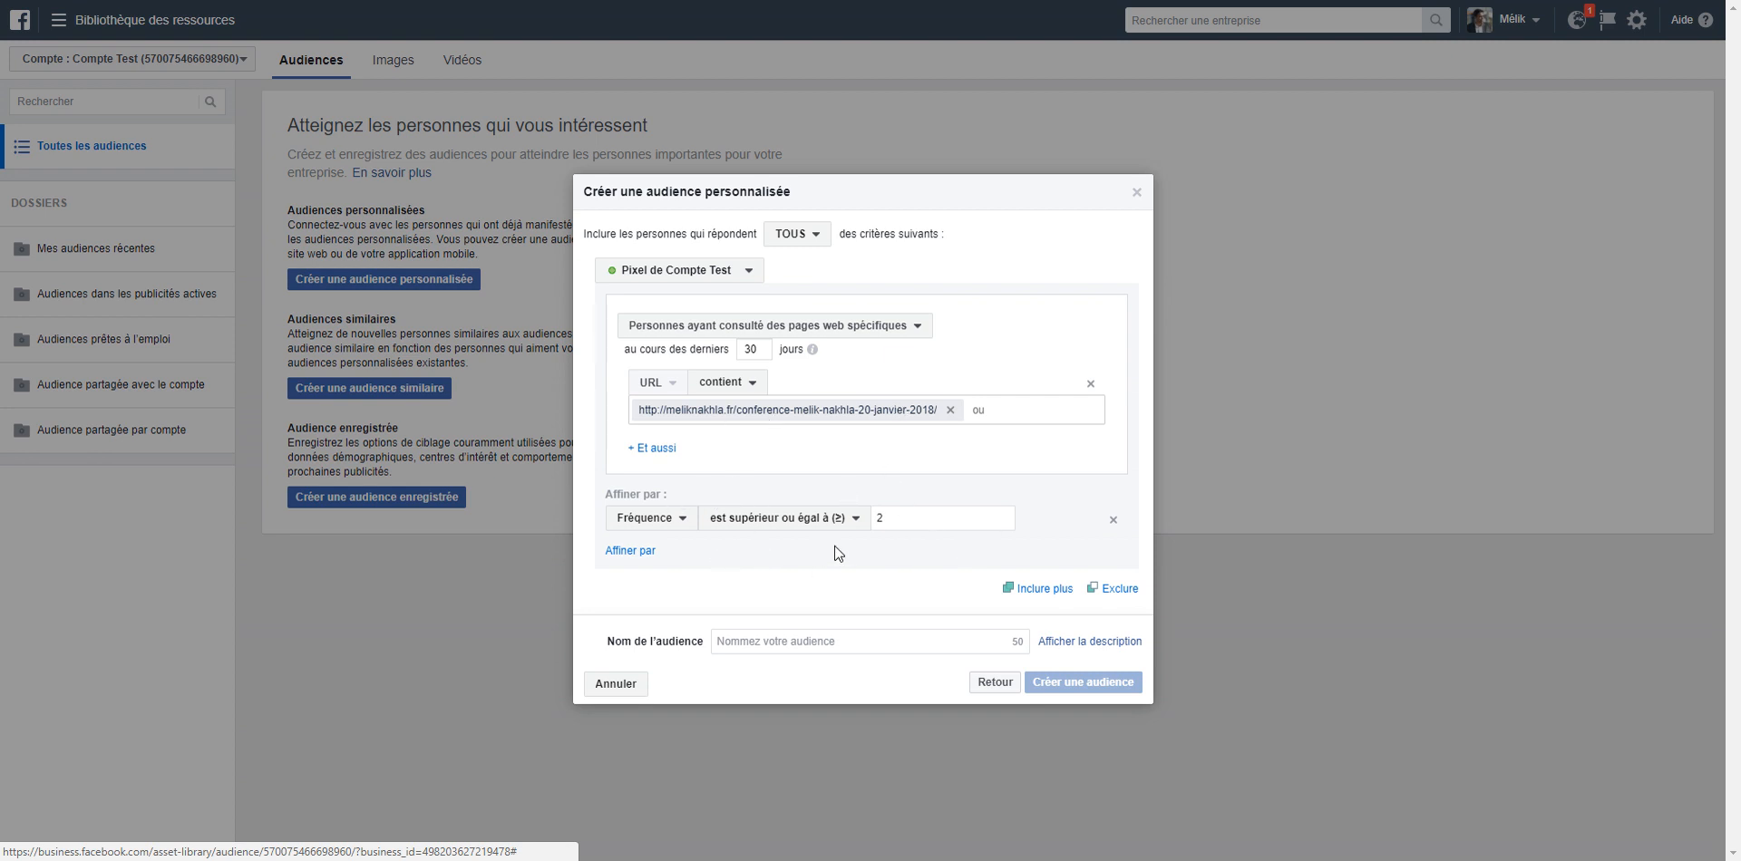
double_click(752, 350)
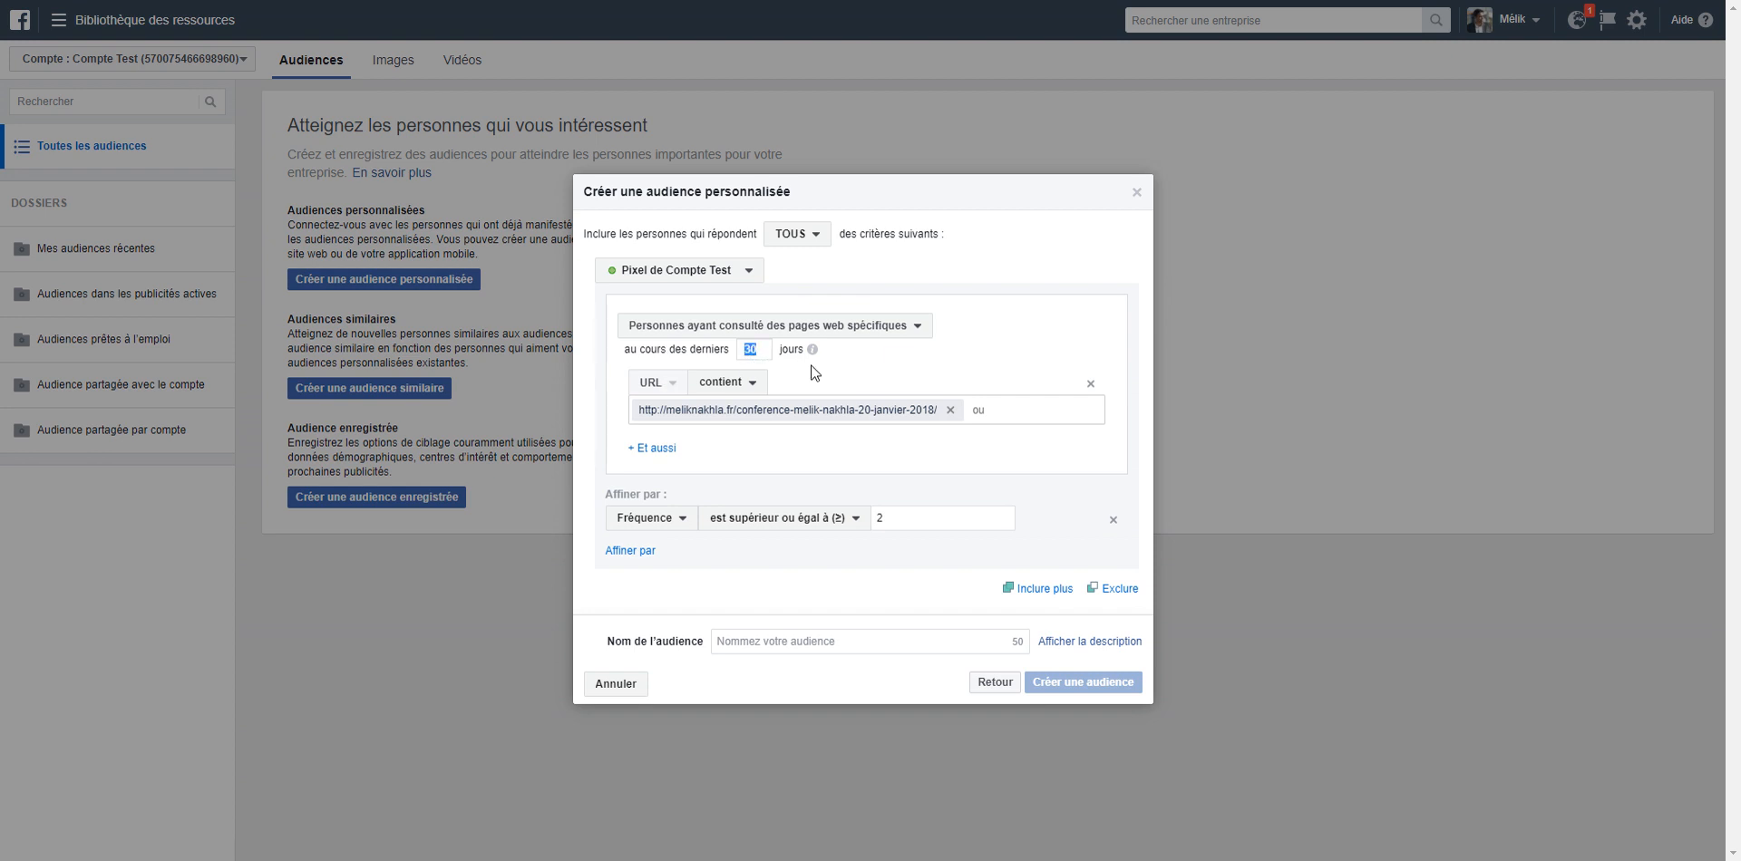
text(14)
- Name the audience "Retargeting - Conférence" followed by the speaker's name and "URL", create it and close the confirmation dialog
click(822, 638)
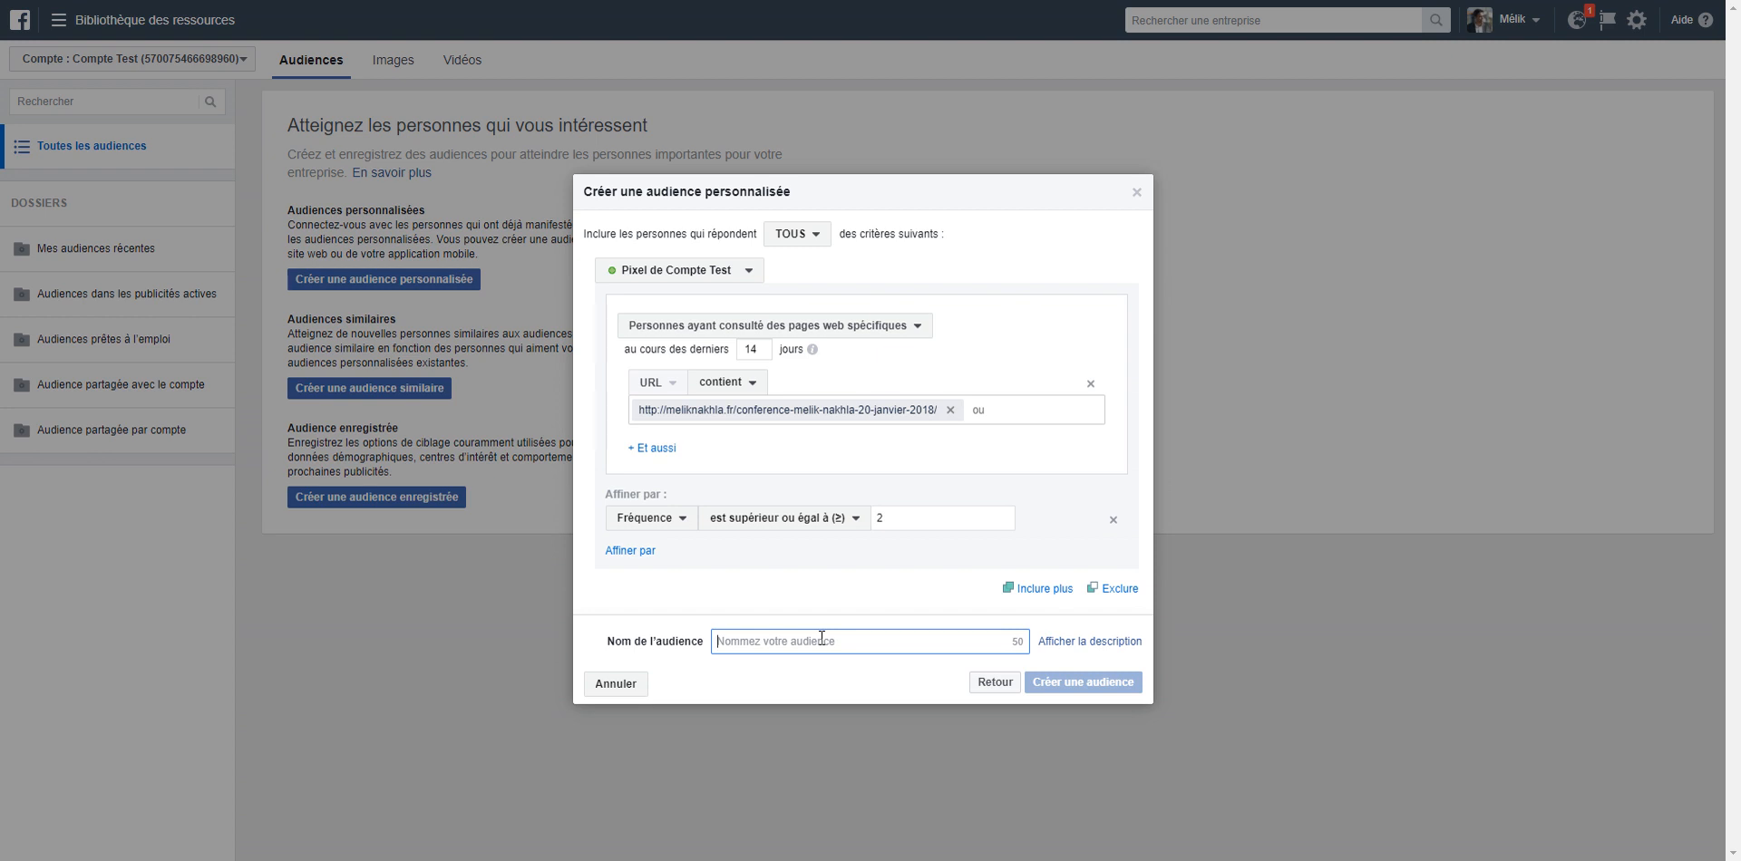
text(R)
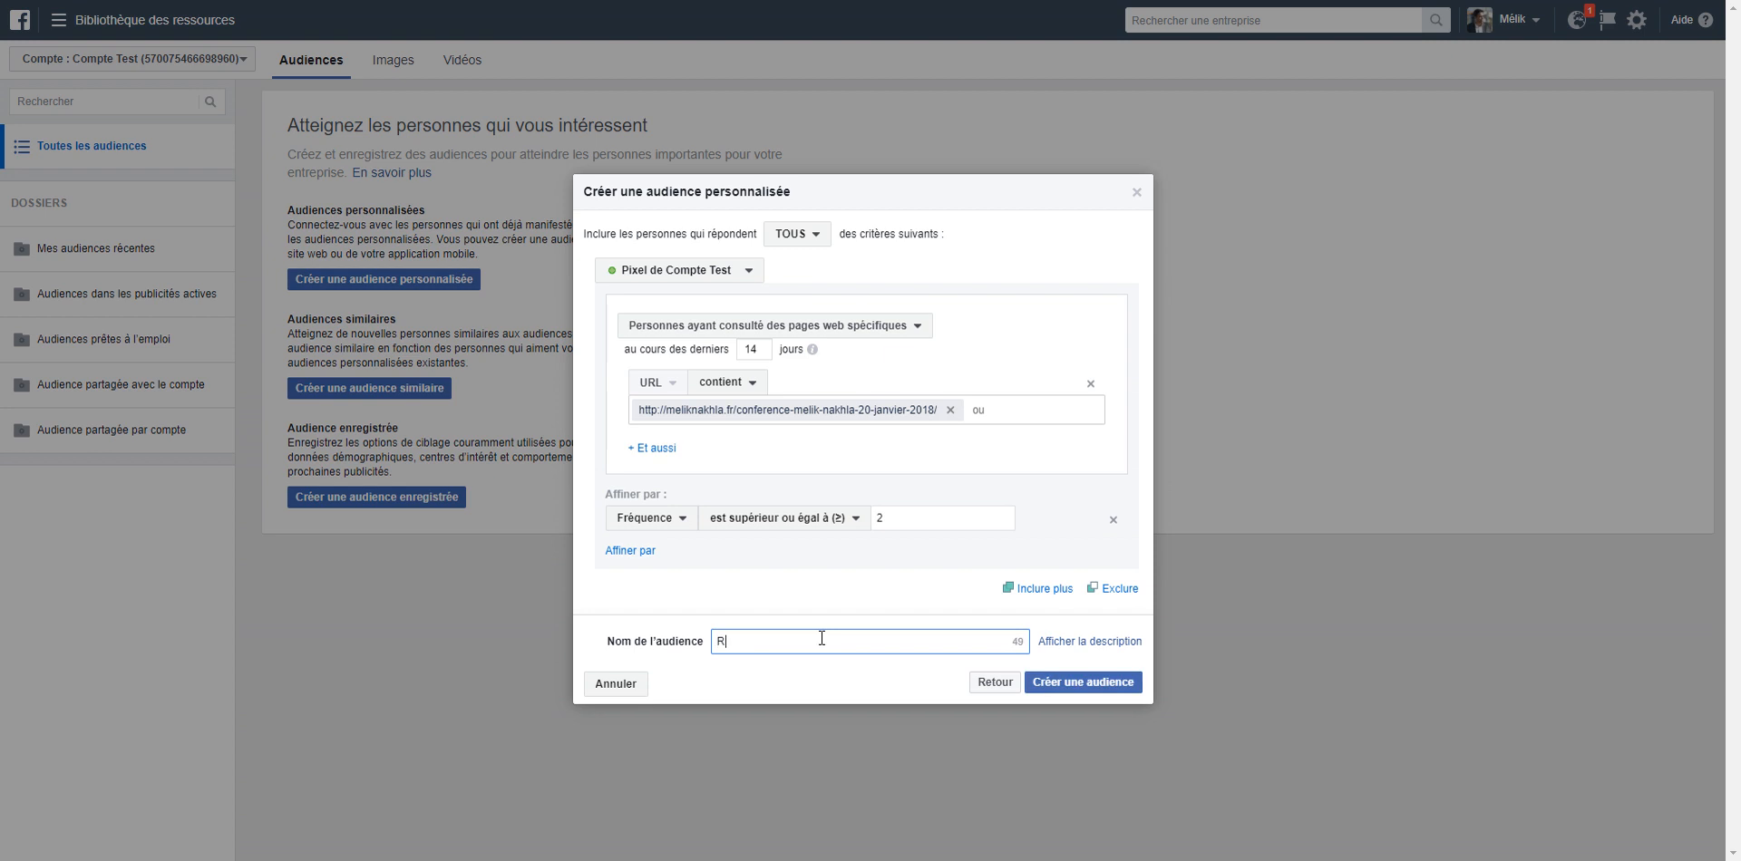
text(etargeting - Conférence Mélik Nakhla URL -)
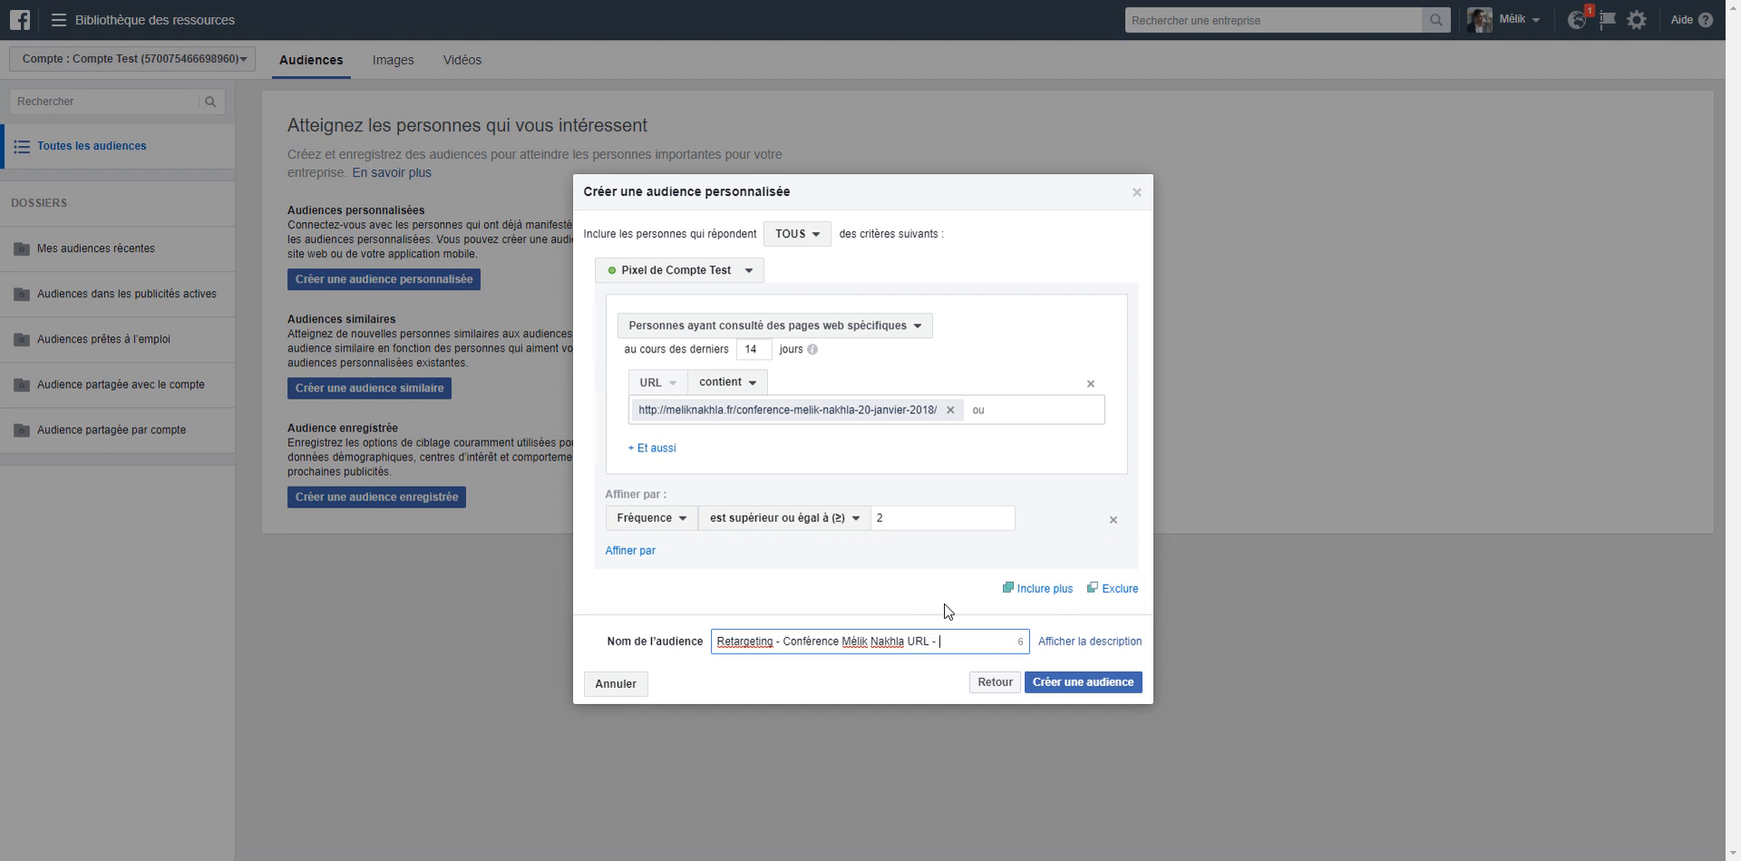
text(Fré)
key(BackSpace)
text(q 2)
drag(974, 642, 932, 642)
key(BackSpace)
click(1034, 687)
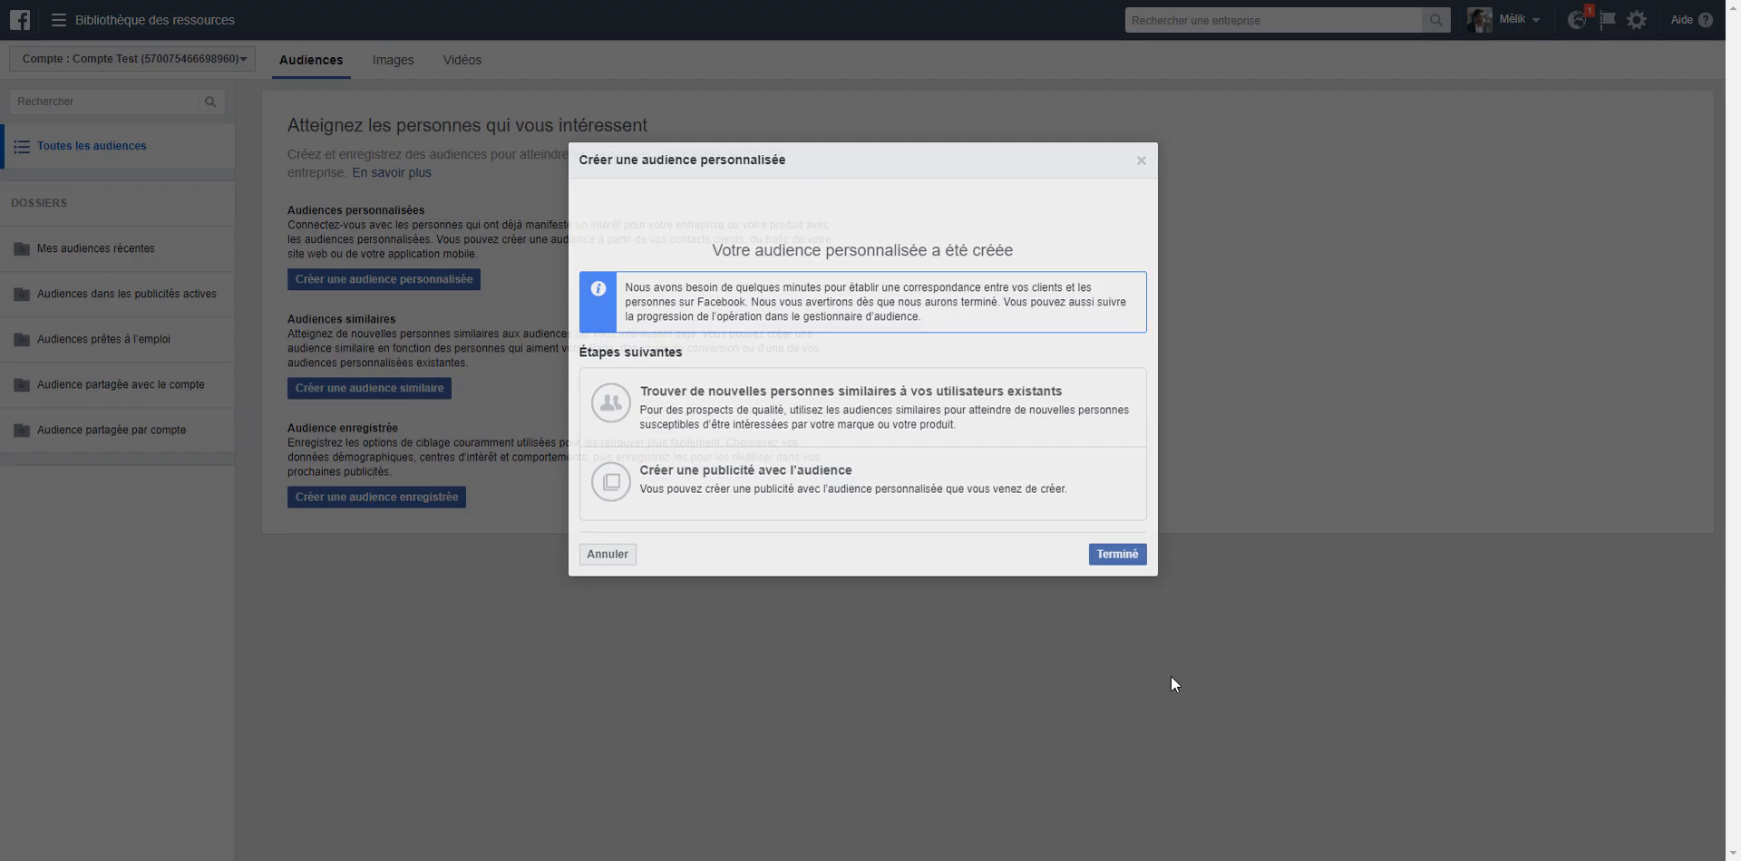
click(1172, 685)
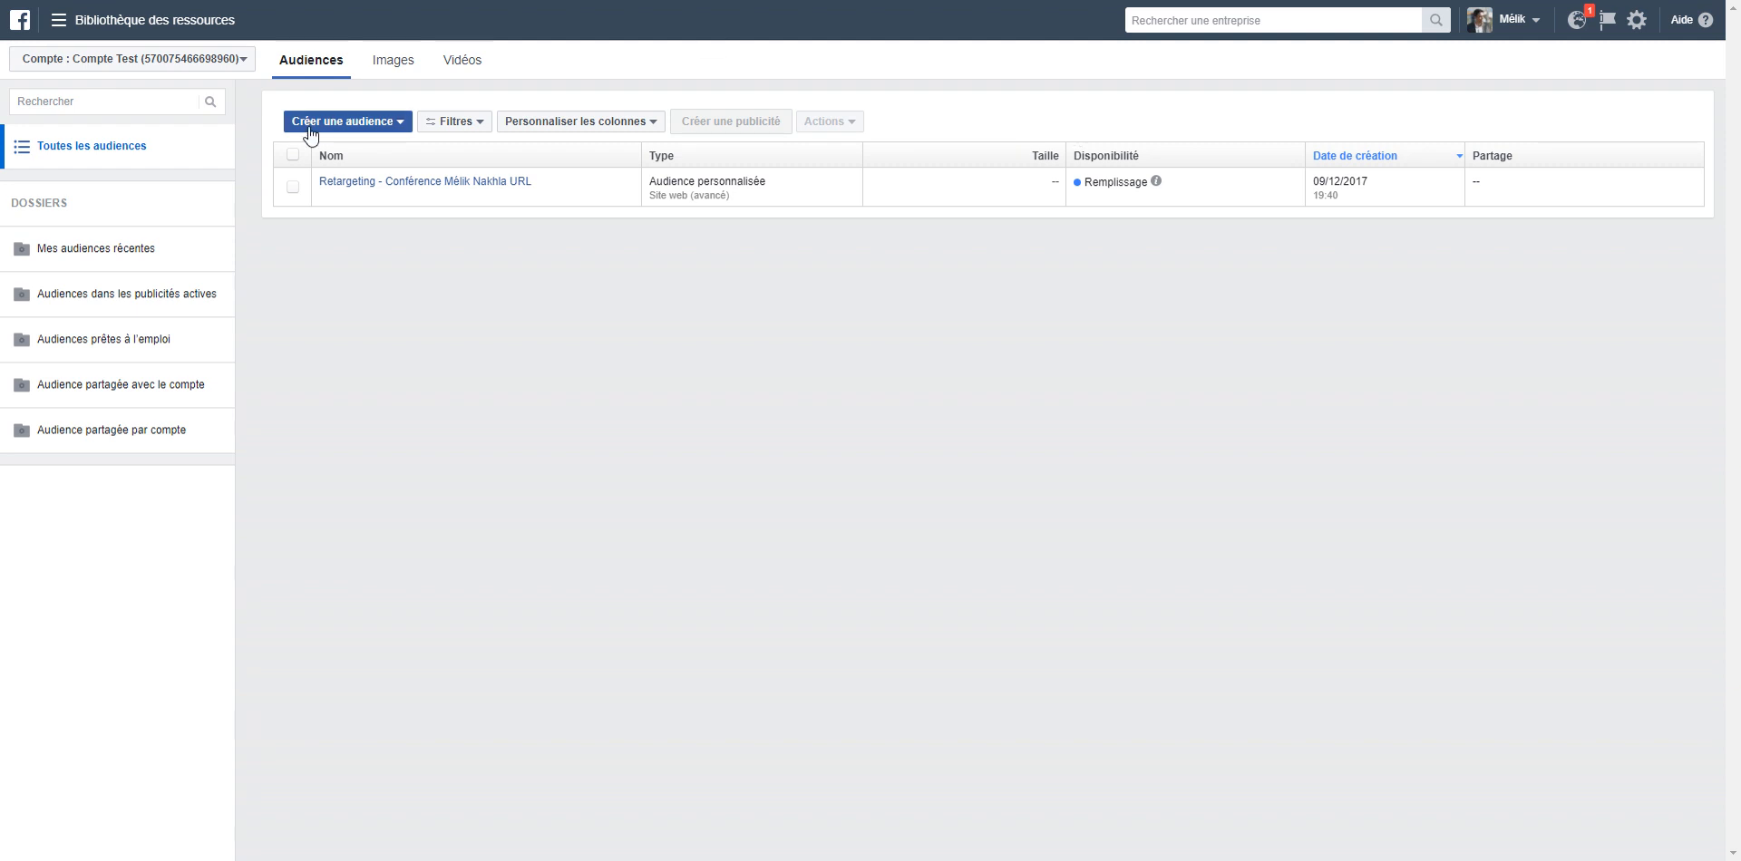
- Start a campaign in Gestionnaire de publicités with the Conversions objective, named "Conversions Retargeting Conférence", and proceed to the ad account setup
click(58, 19)
click(86, 116)
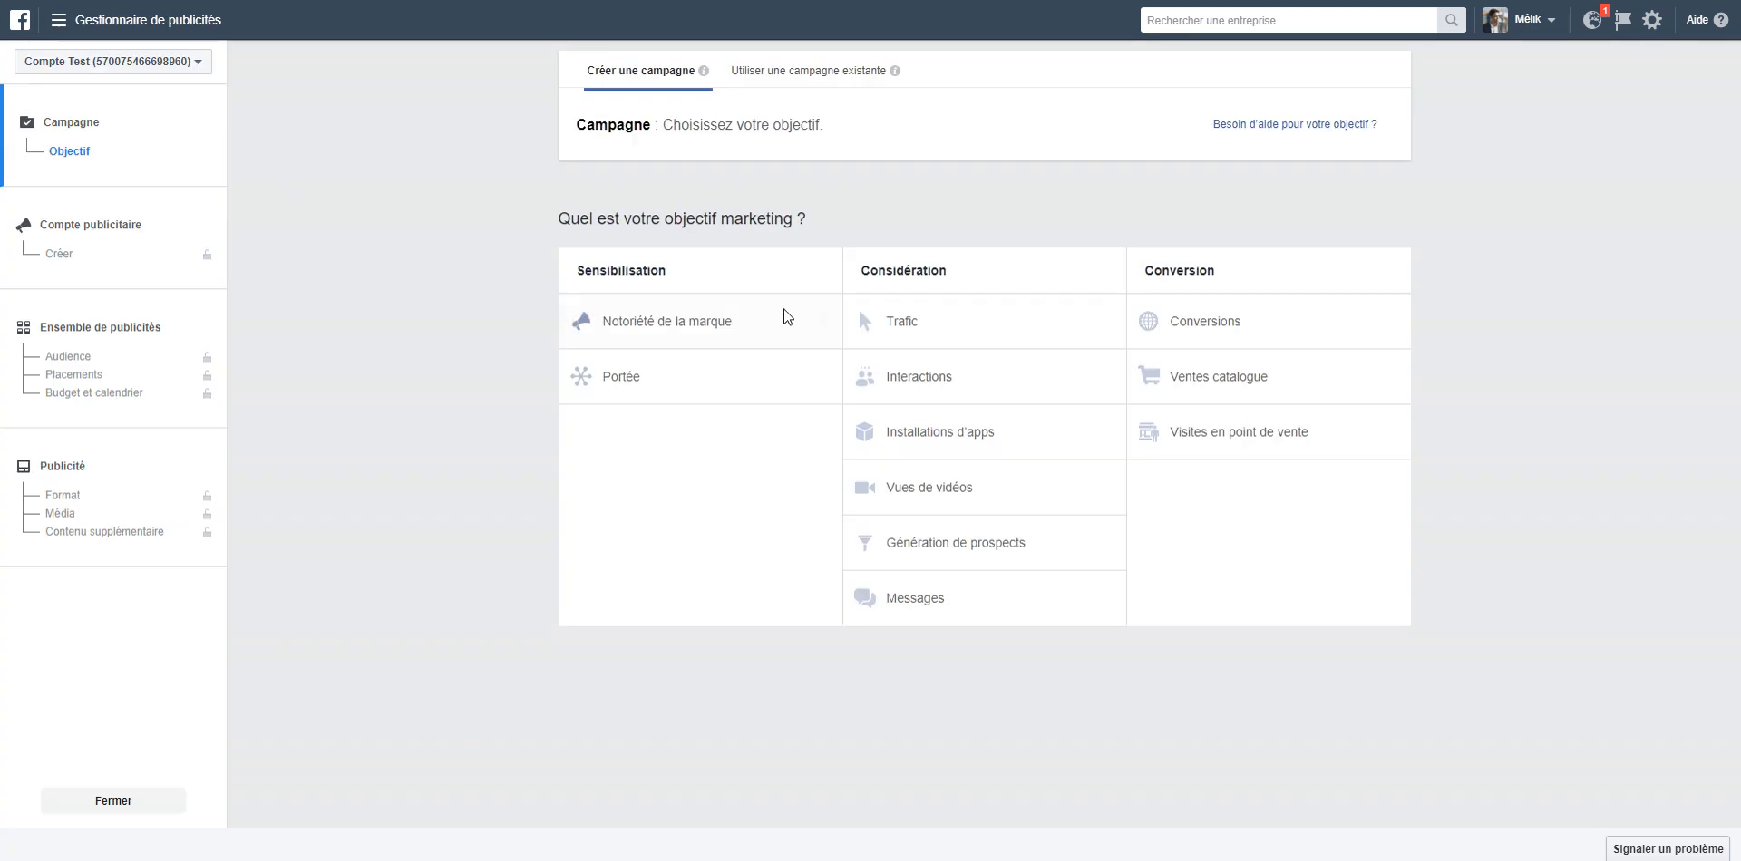
click(1179, 322)
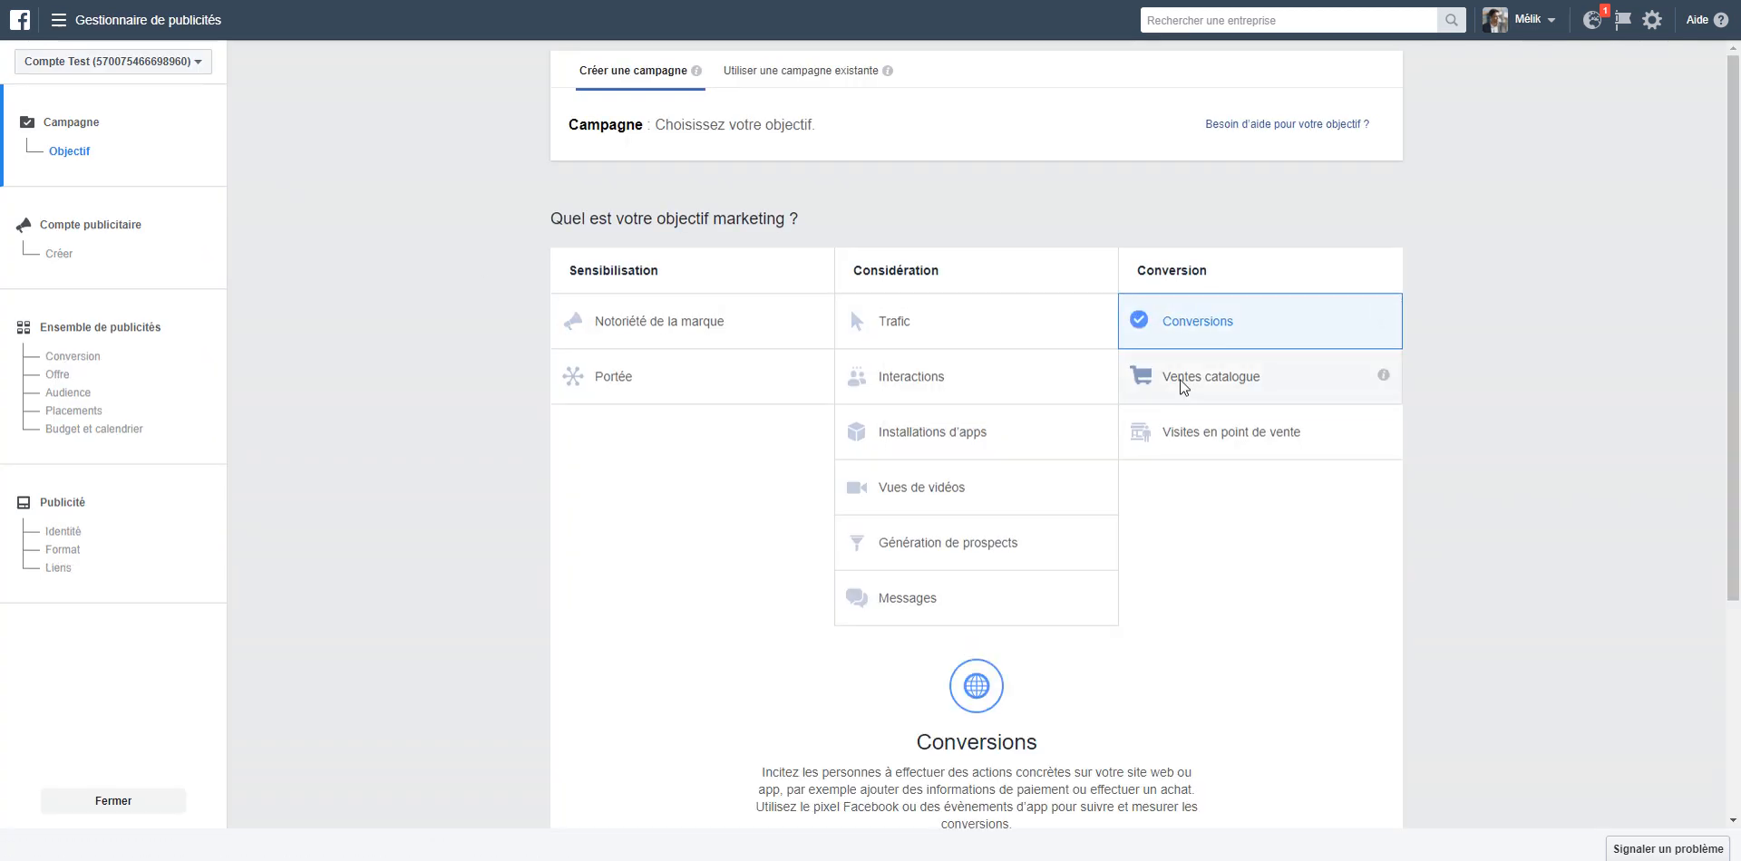
scroll(1171, 432, down, 3)
click(1049, 671)
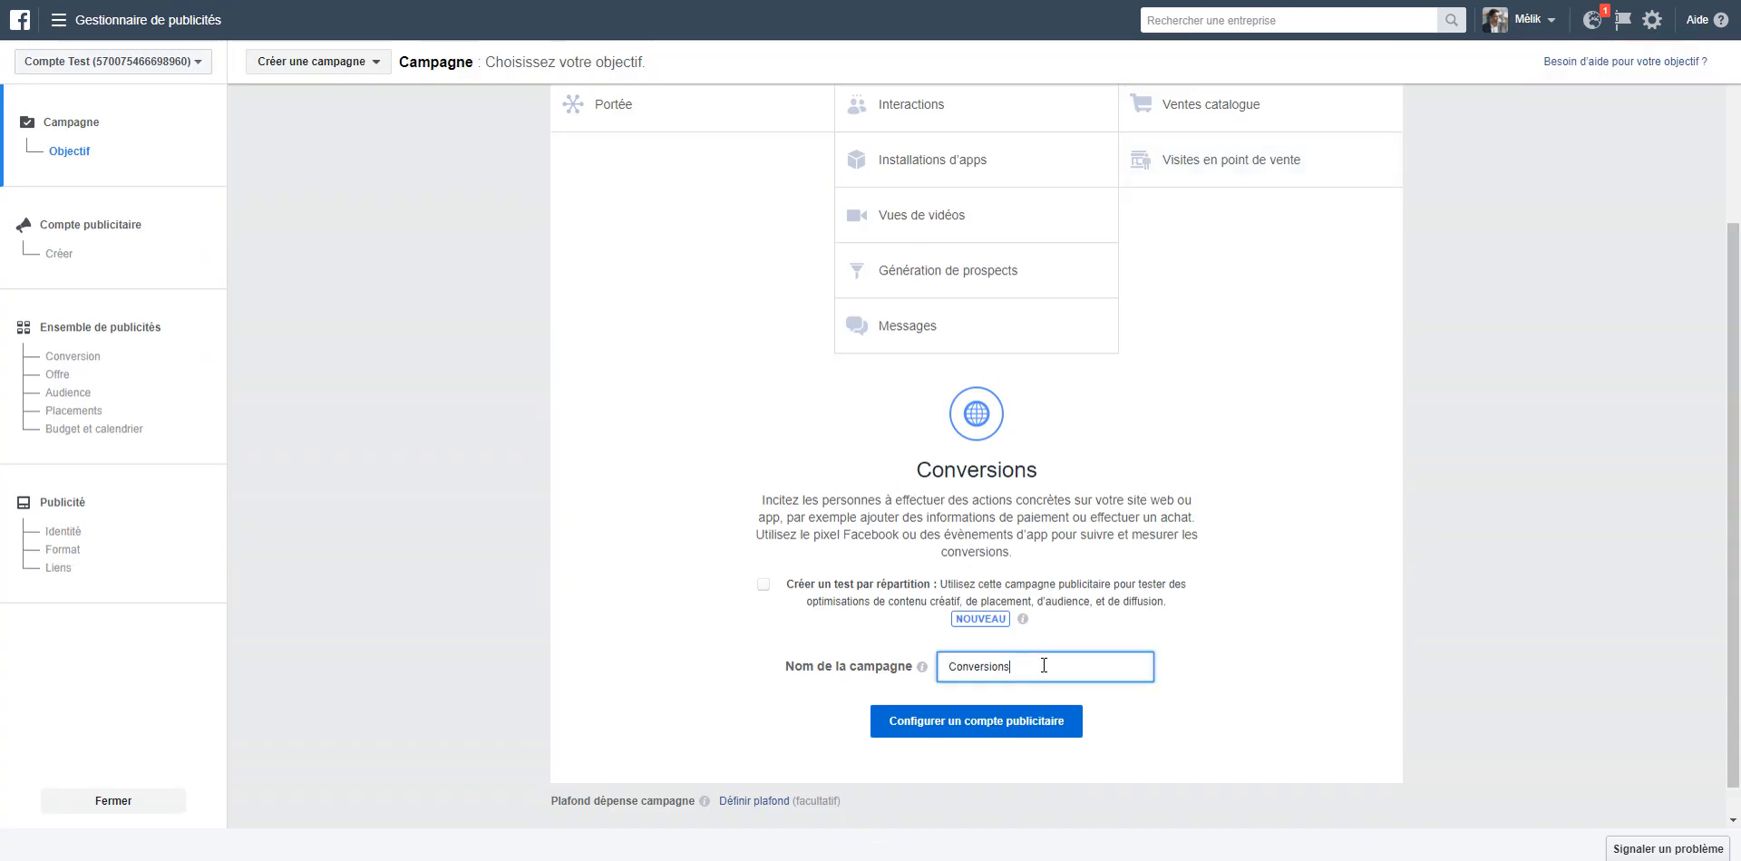
text(Retargeting Conférence)
click(988, 721)
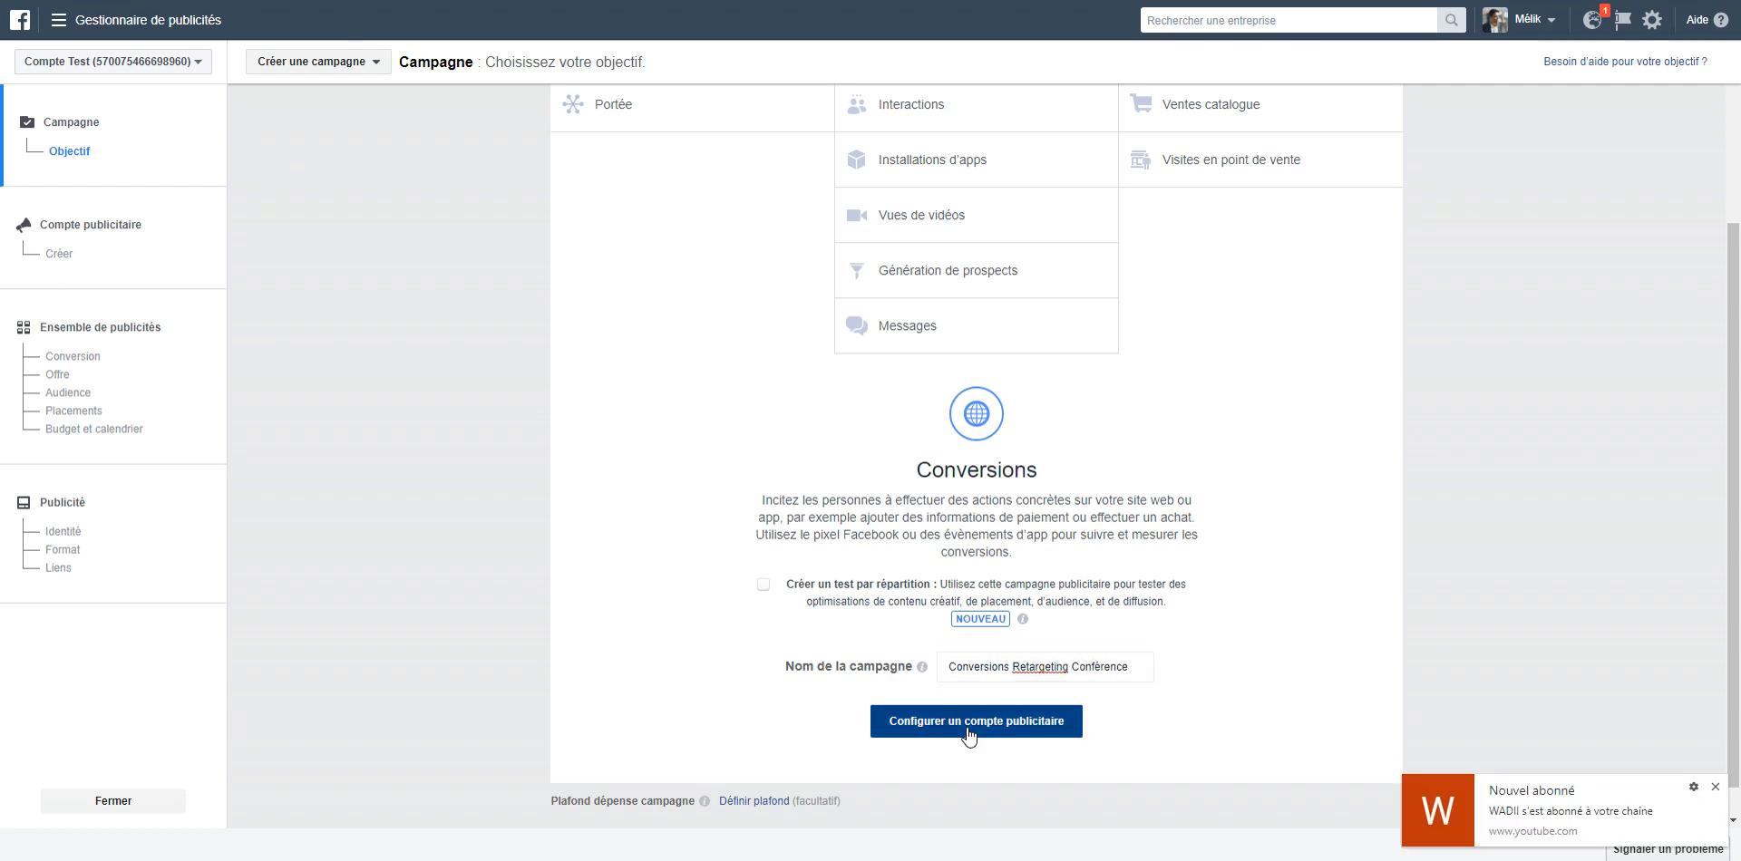
click(1714, 787)
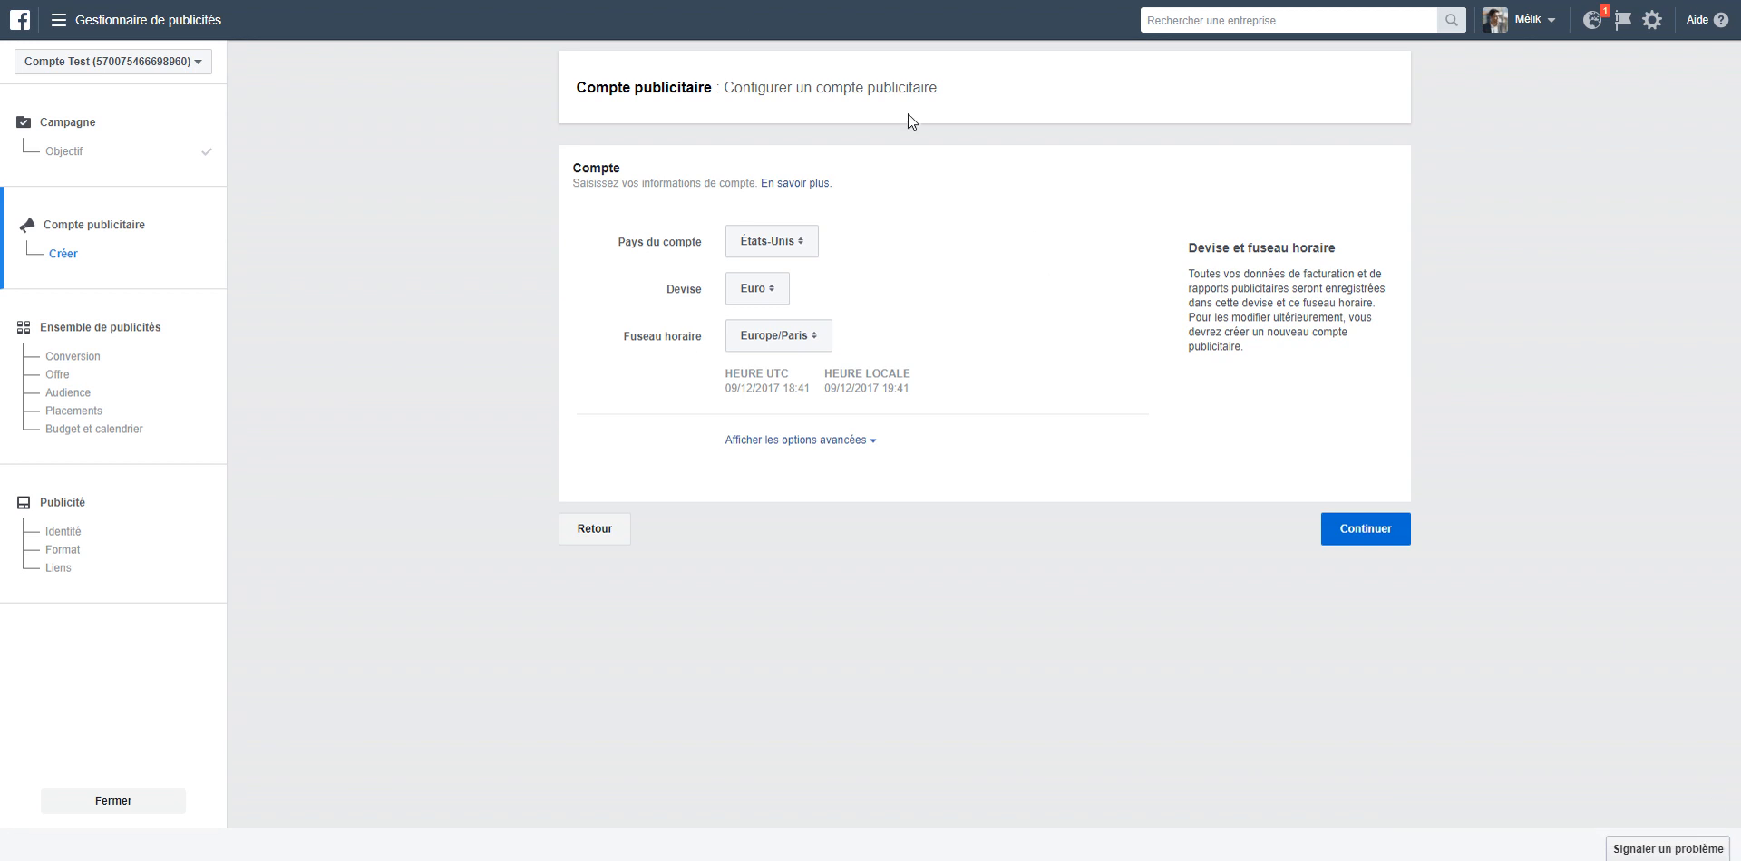
- Set the ad account's country to France and continue to the ad set settings
click(805, 243)
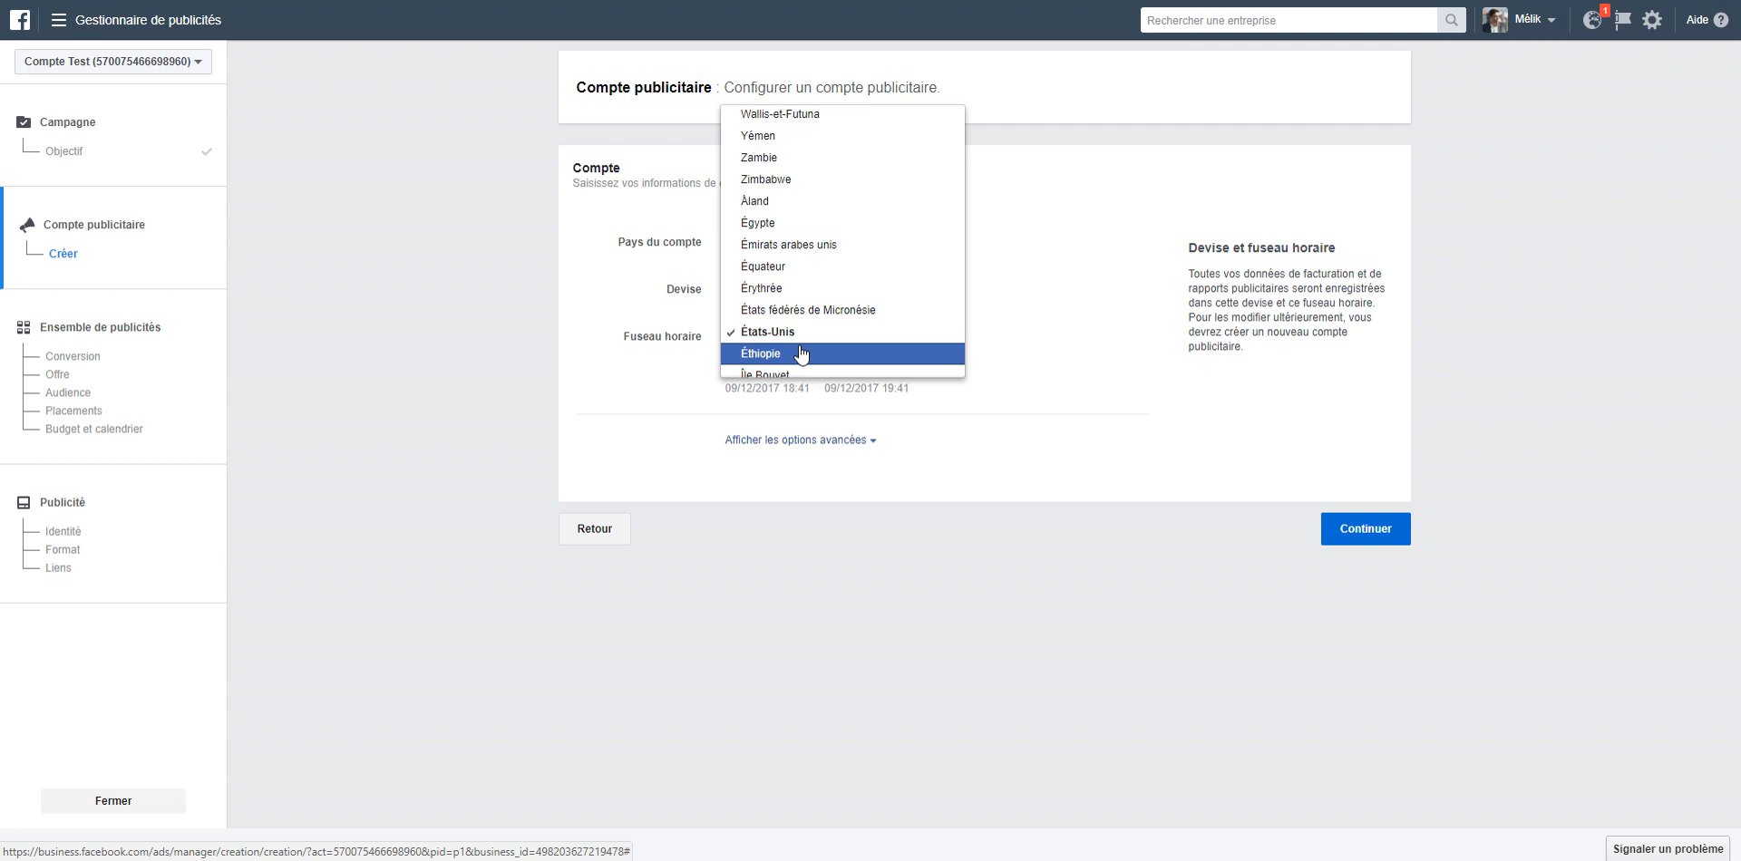
scroll(806, 330, down, 15)
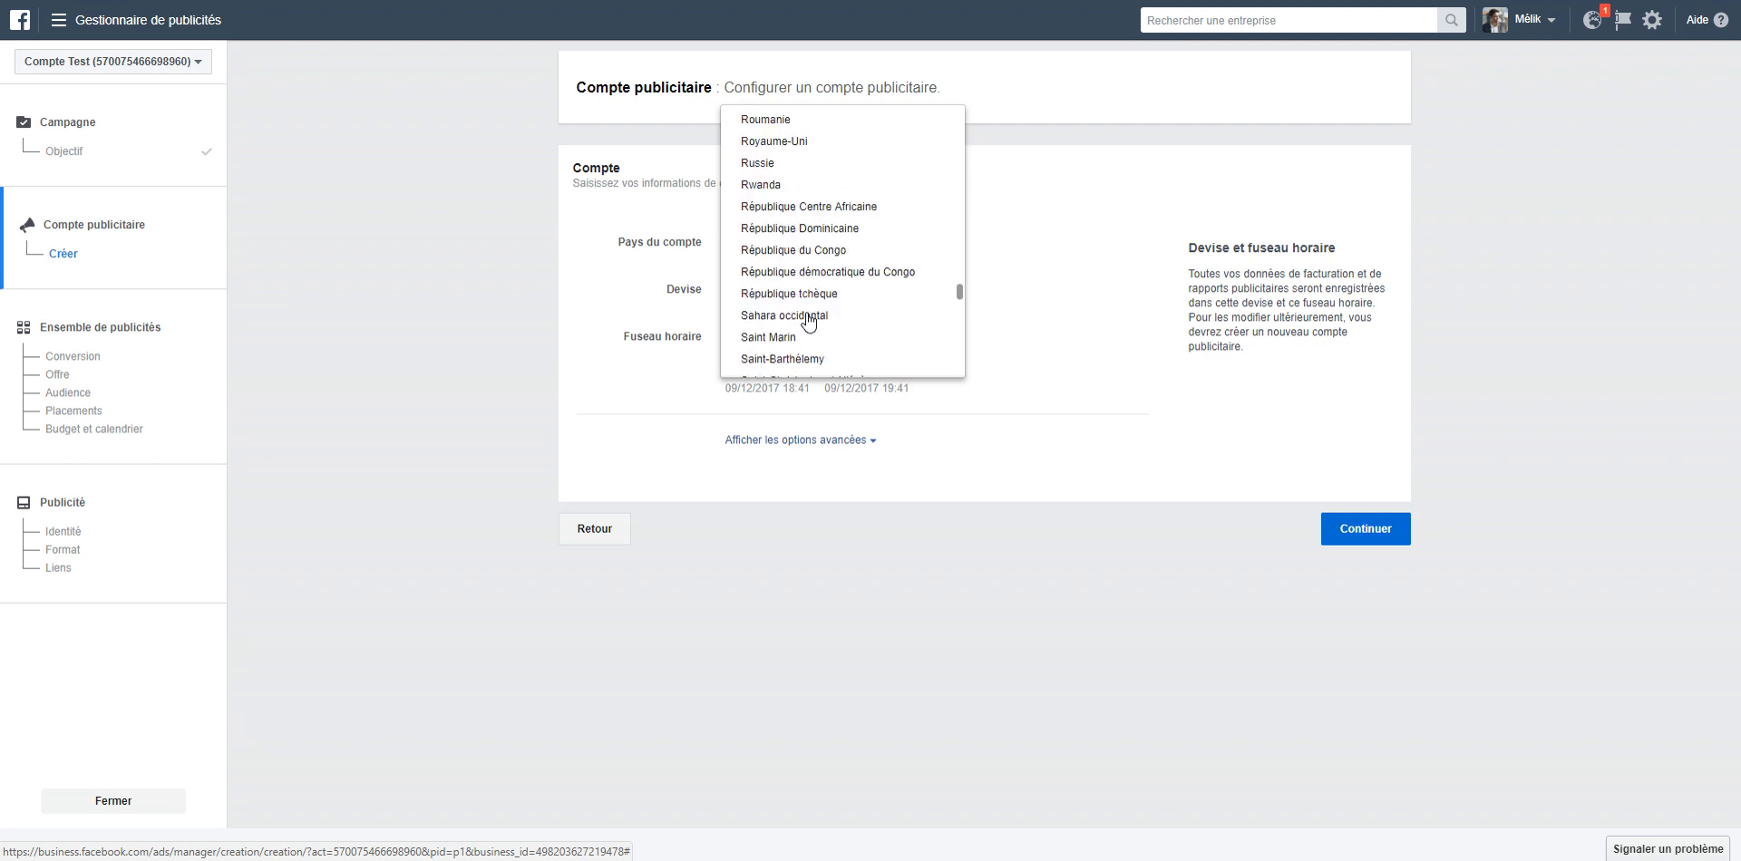
scroll(806, 317, up, 15)
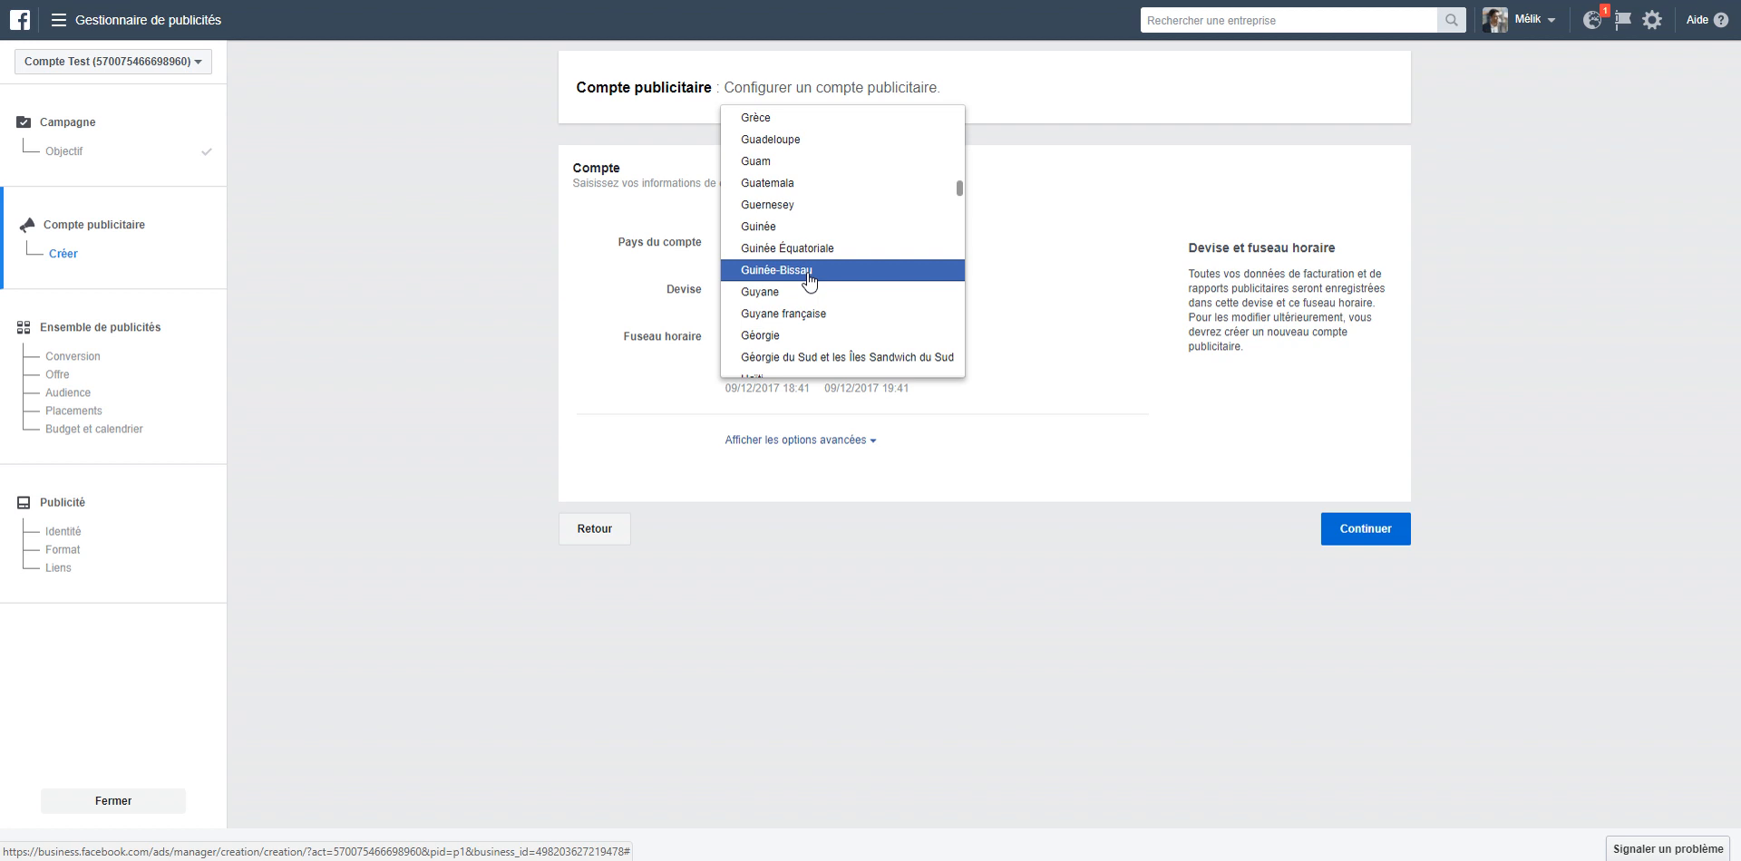
scroll(808, 282, up, 5)
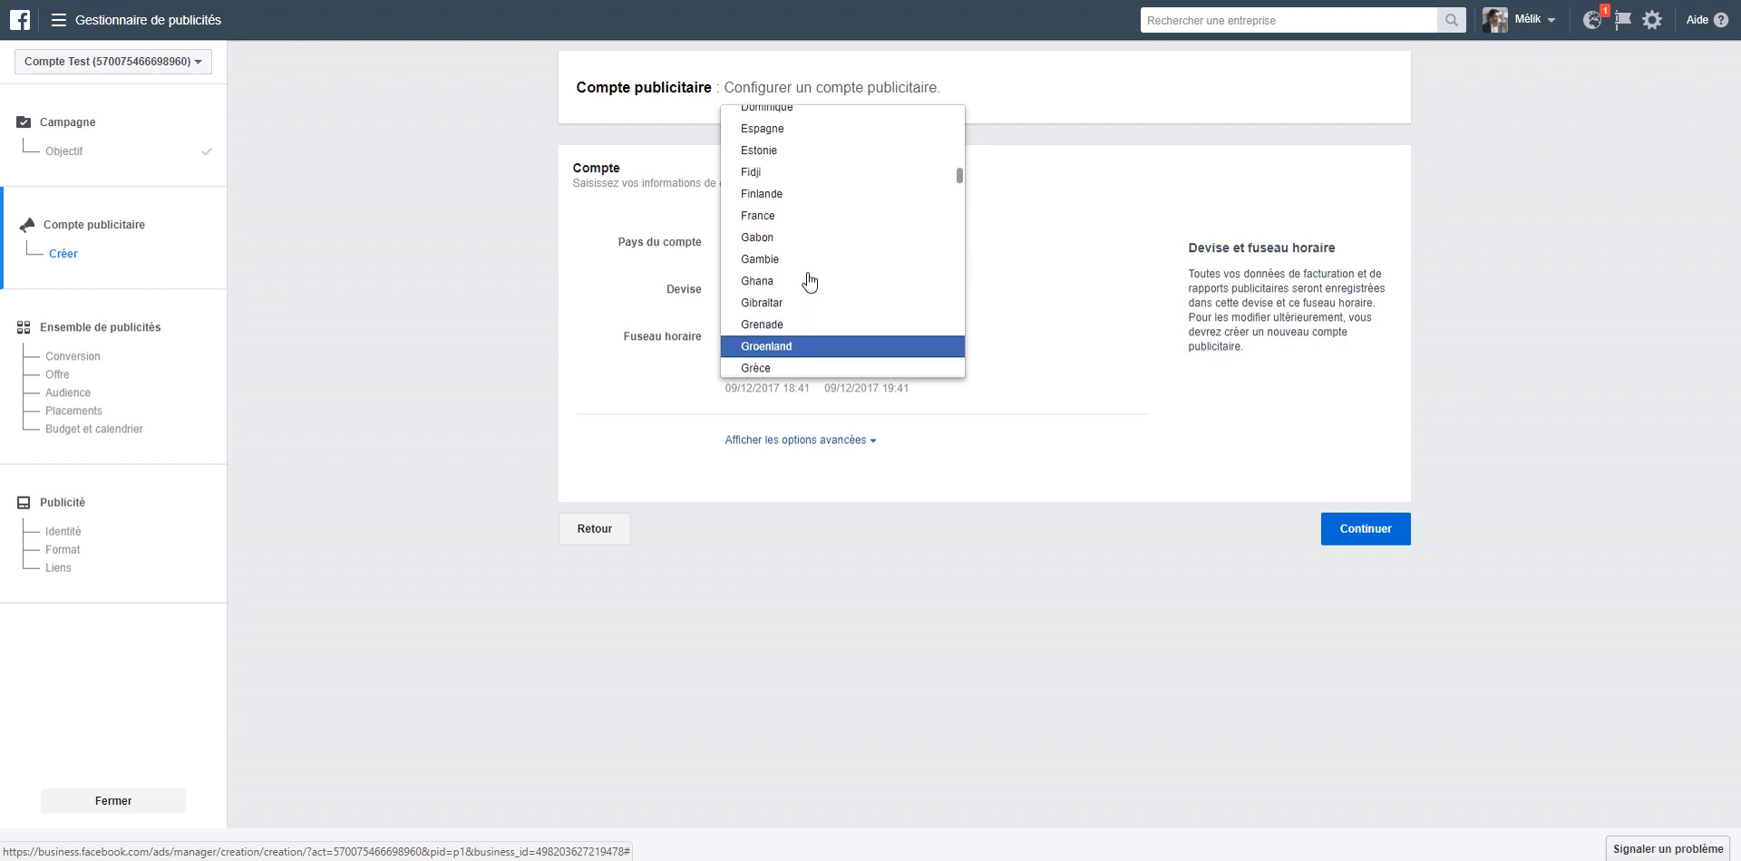
scroll(816, 276, up, 1)
click(804, 332)
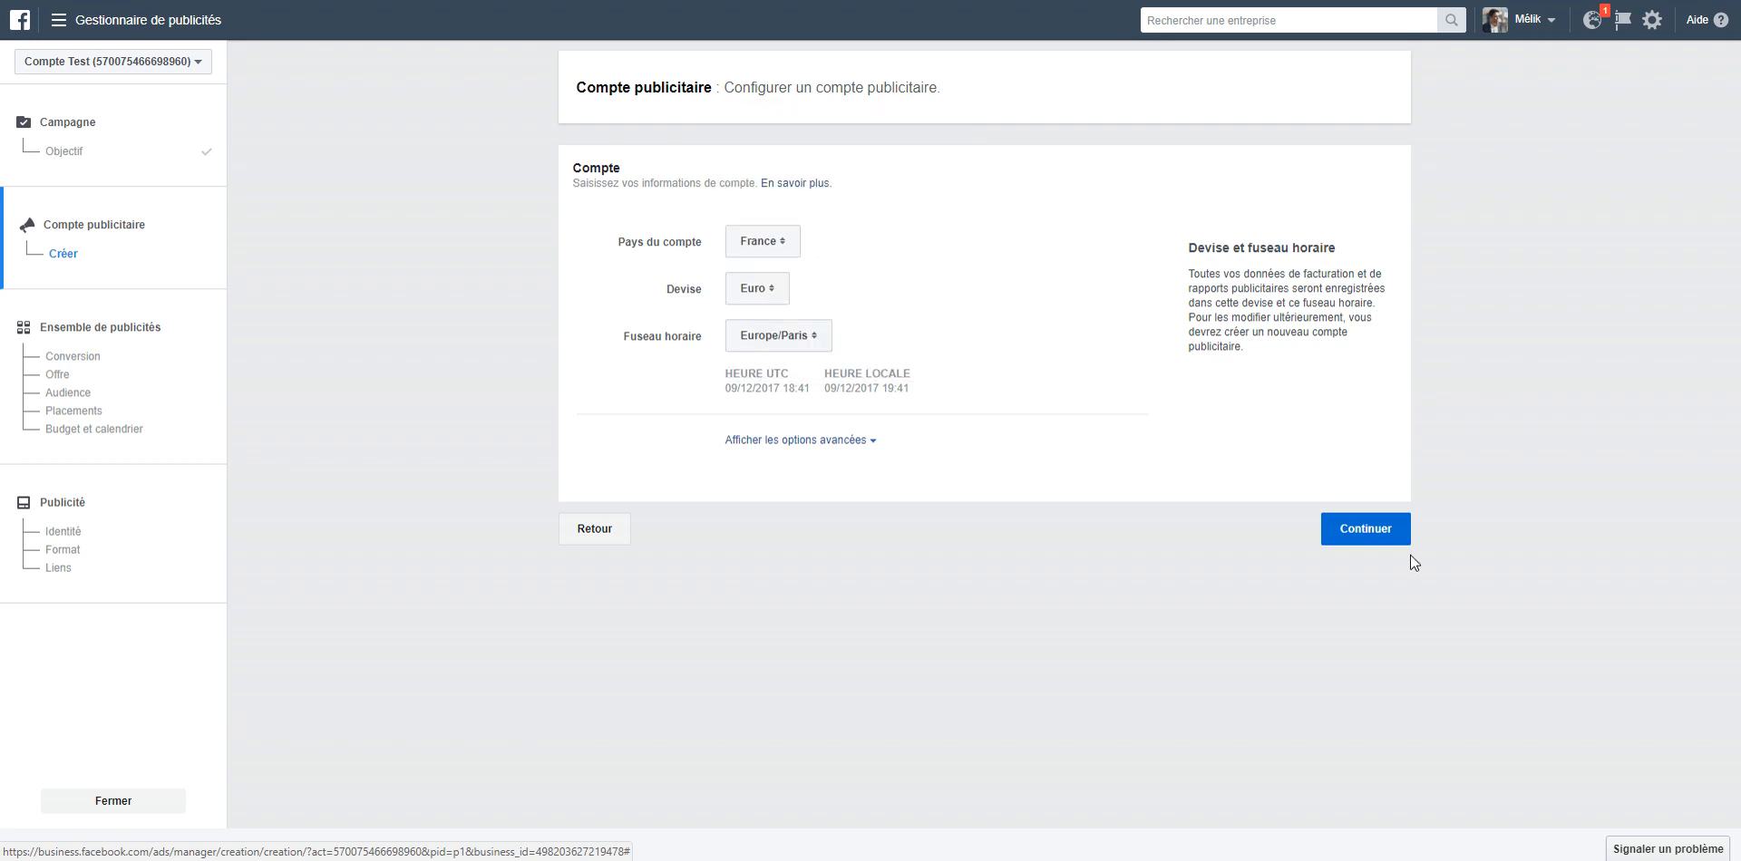
click(1394, 546)
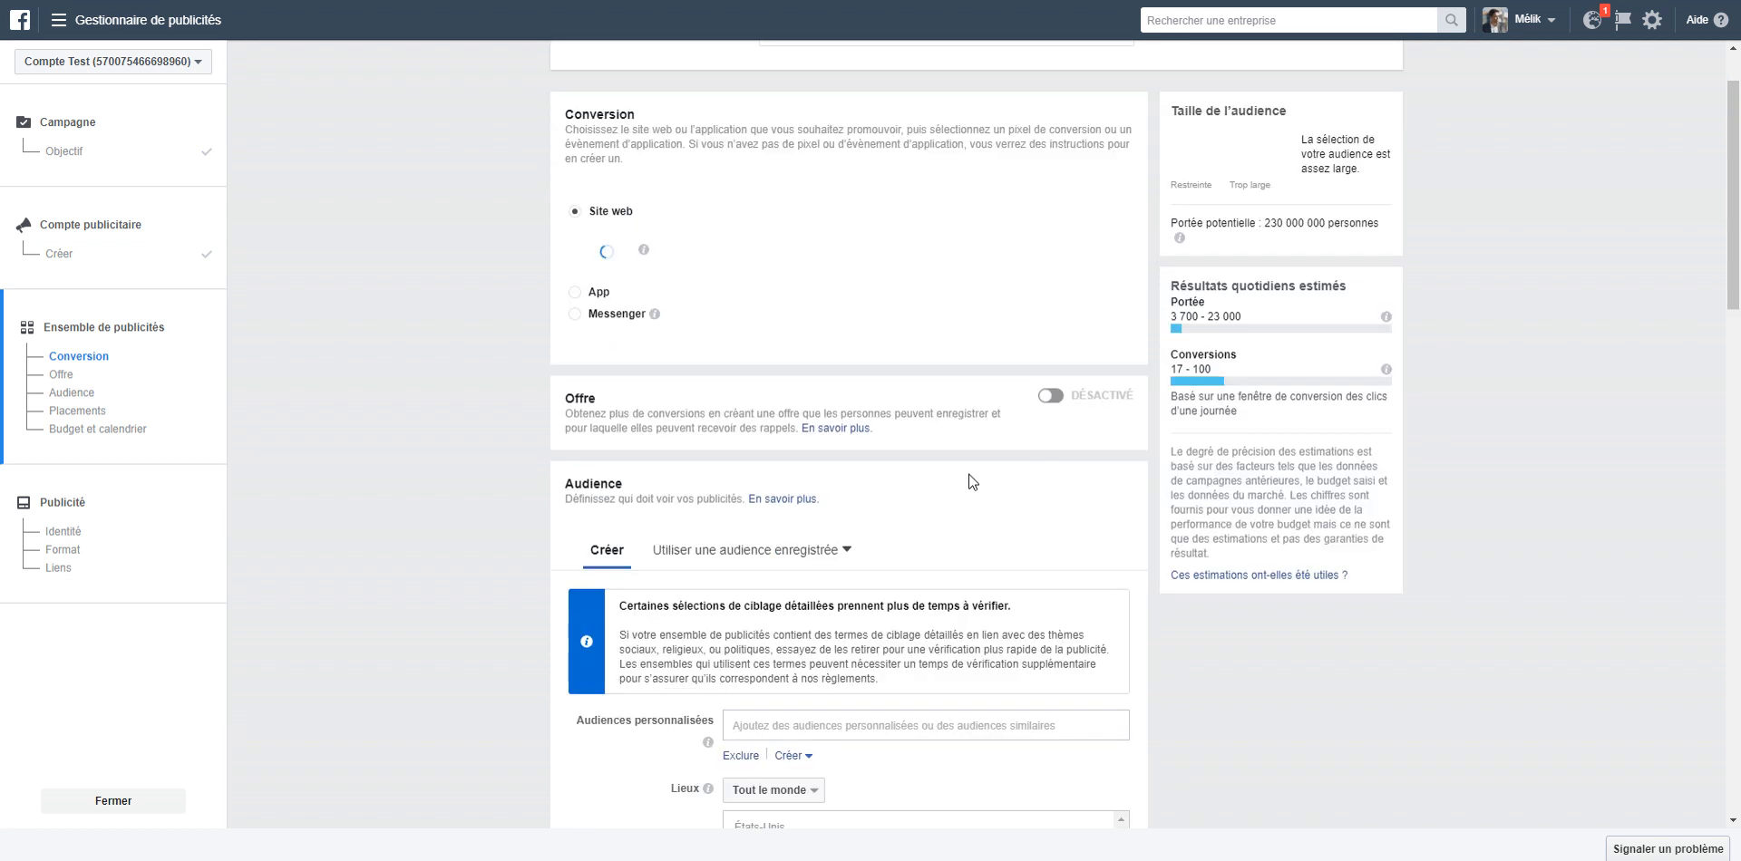
- Add the conference URL retargeting audience to the ad set's custom audiences
click(833, 522)
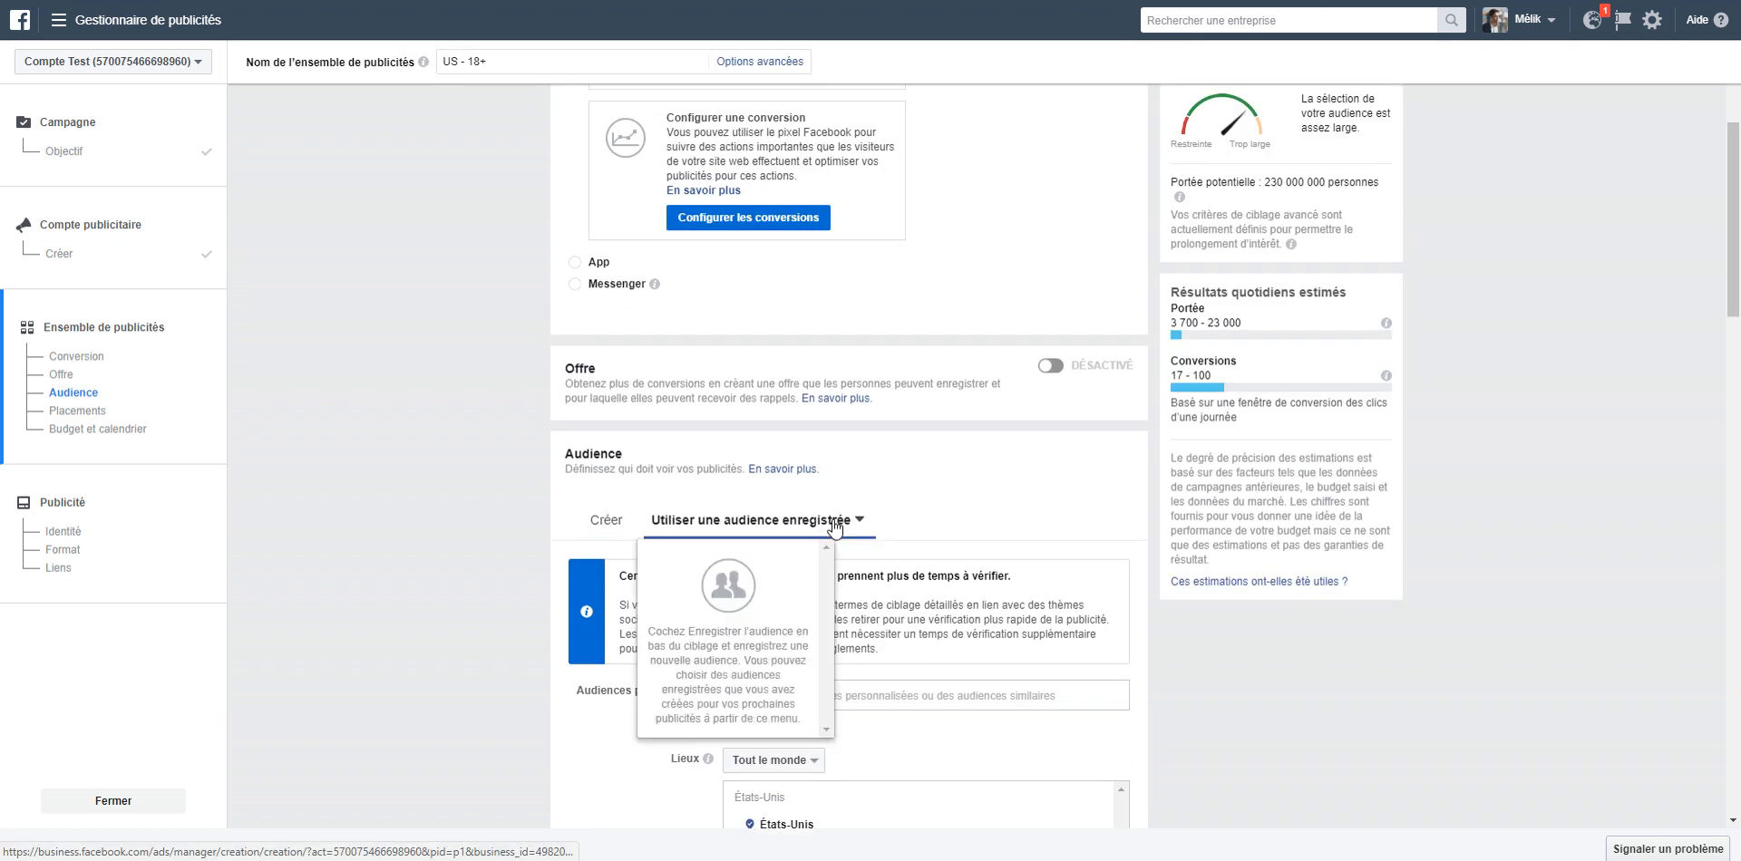
click(854, 524)
scroll(855, 528, down, 2)
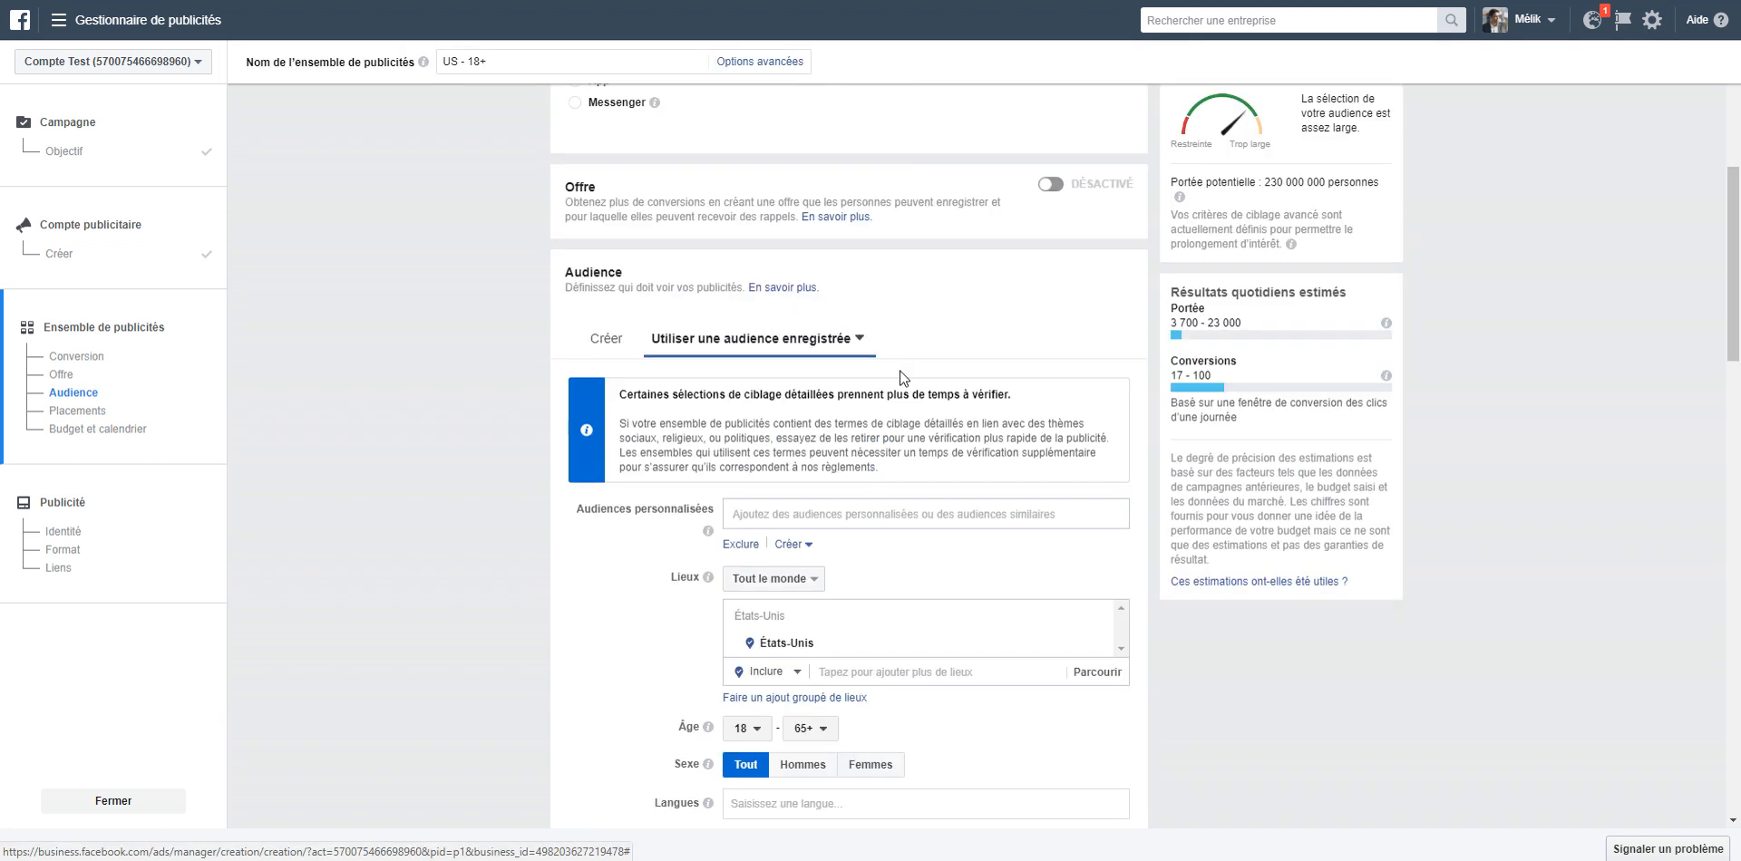
click(816, 514)
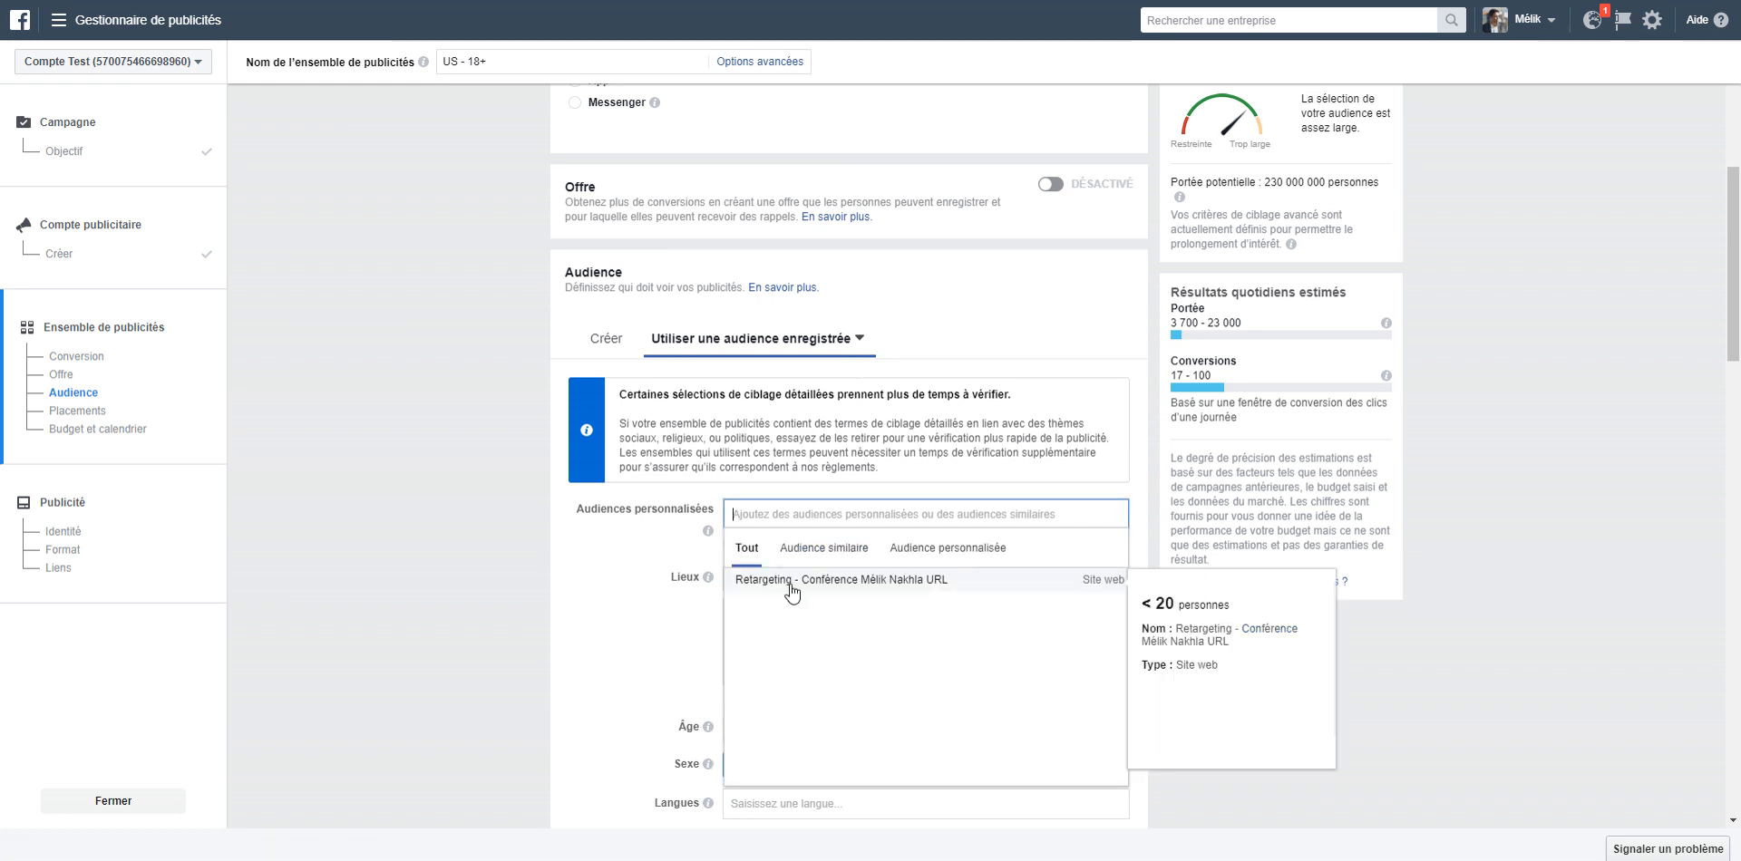
click(877, 581)
scroll(1164, 508, down, 1)
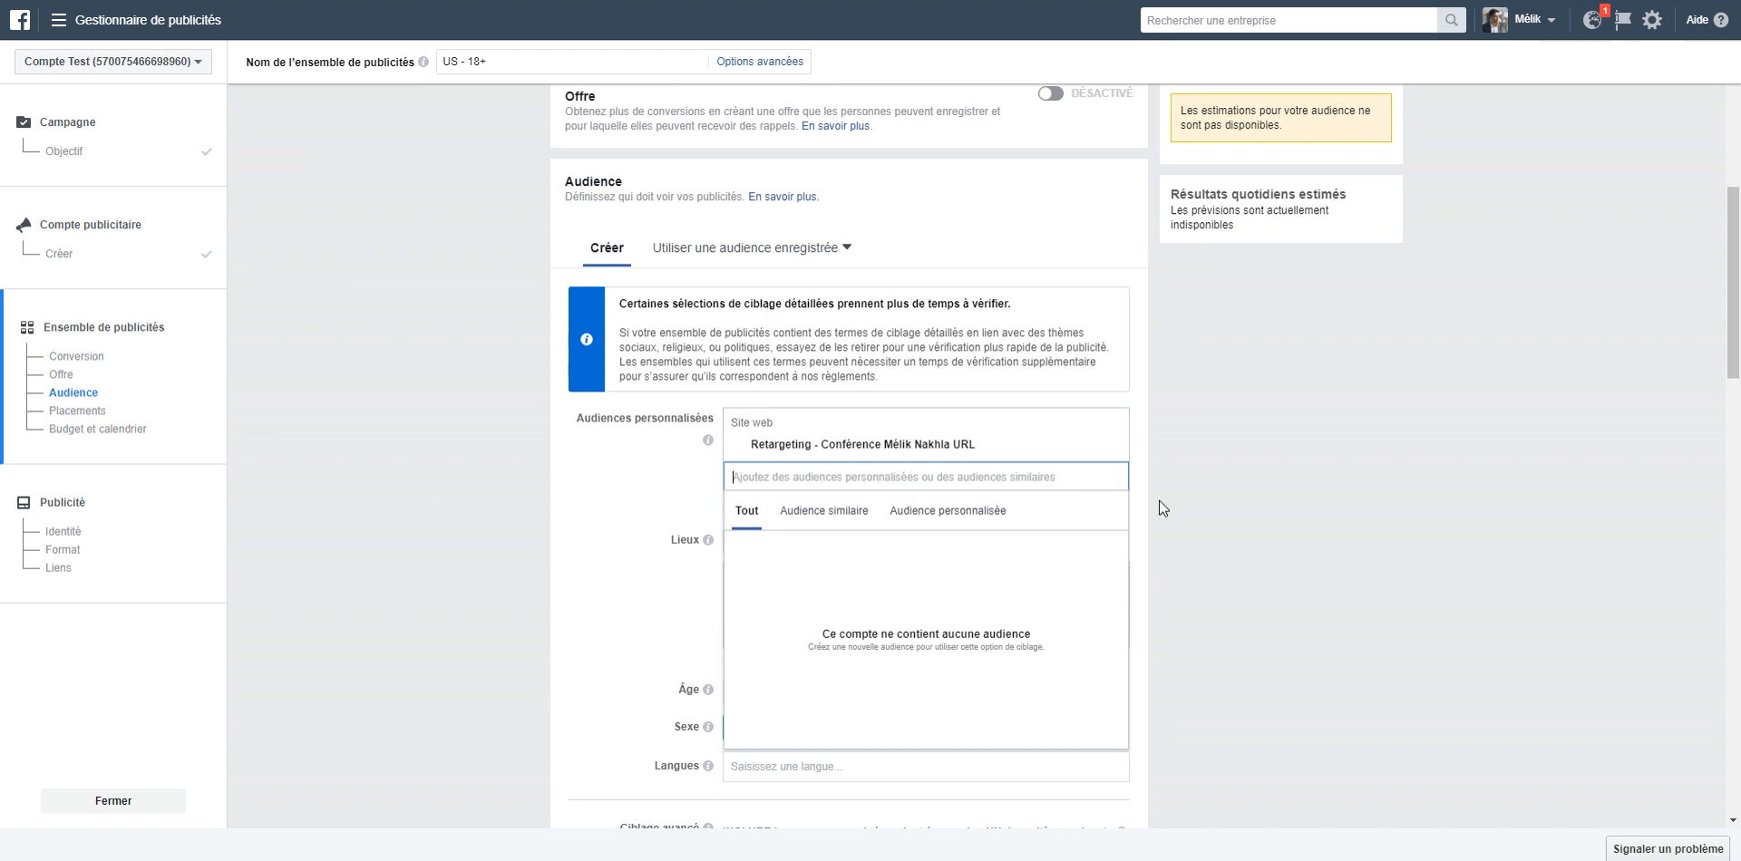
scroll(1253, 390, up, 3)
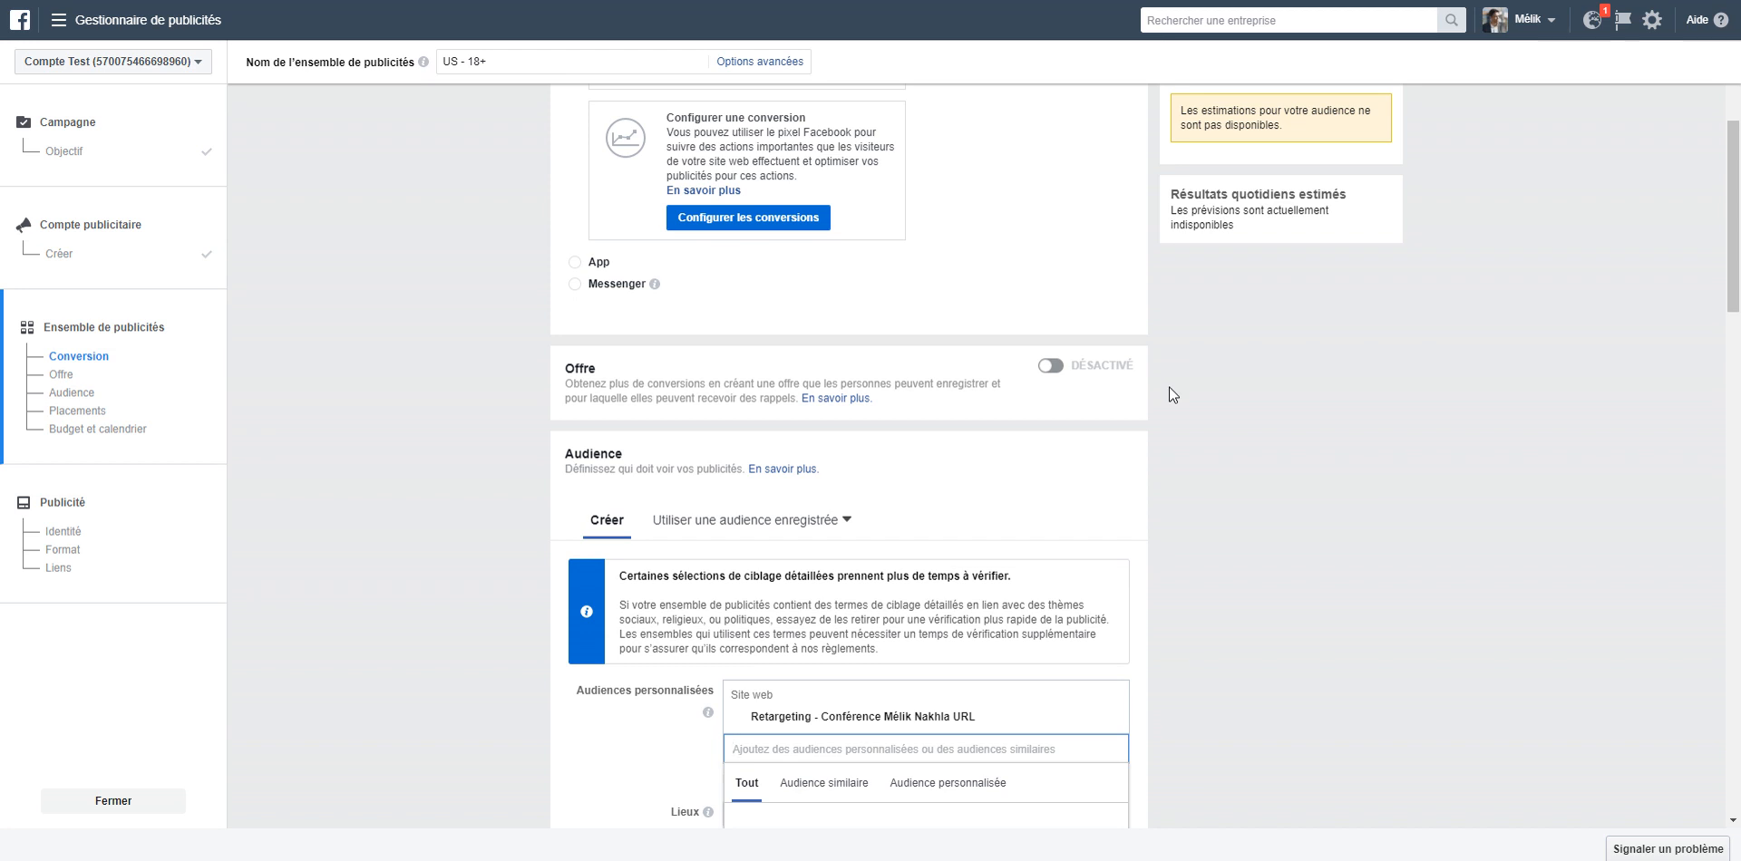
scroll(1469, 138, down, 1)
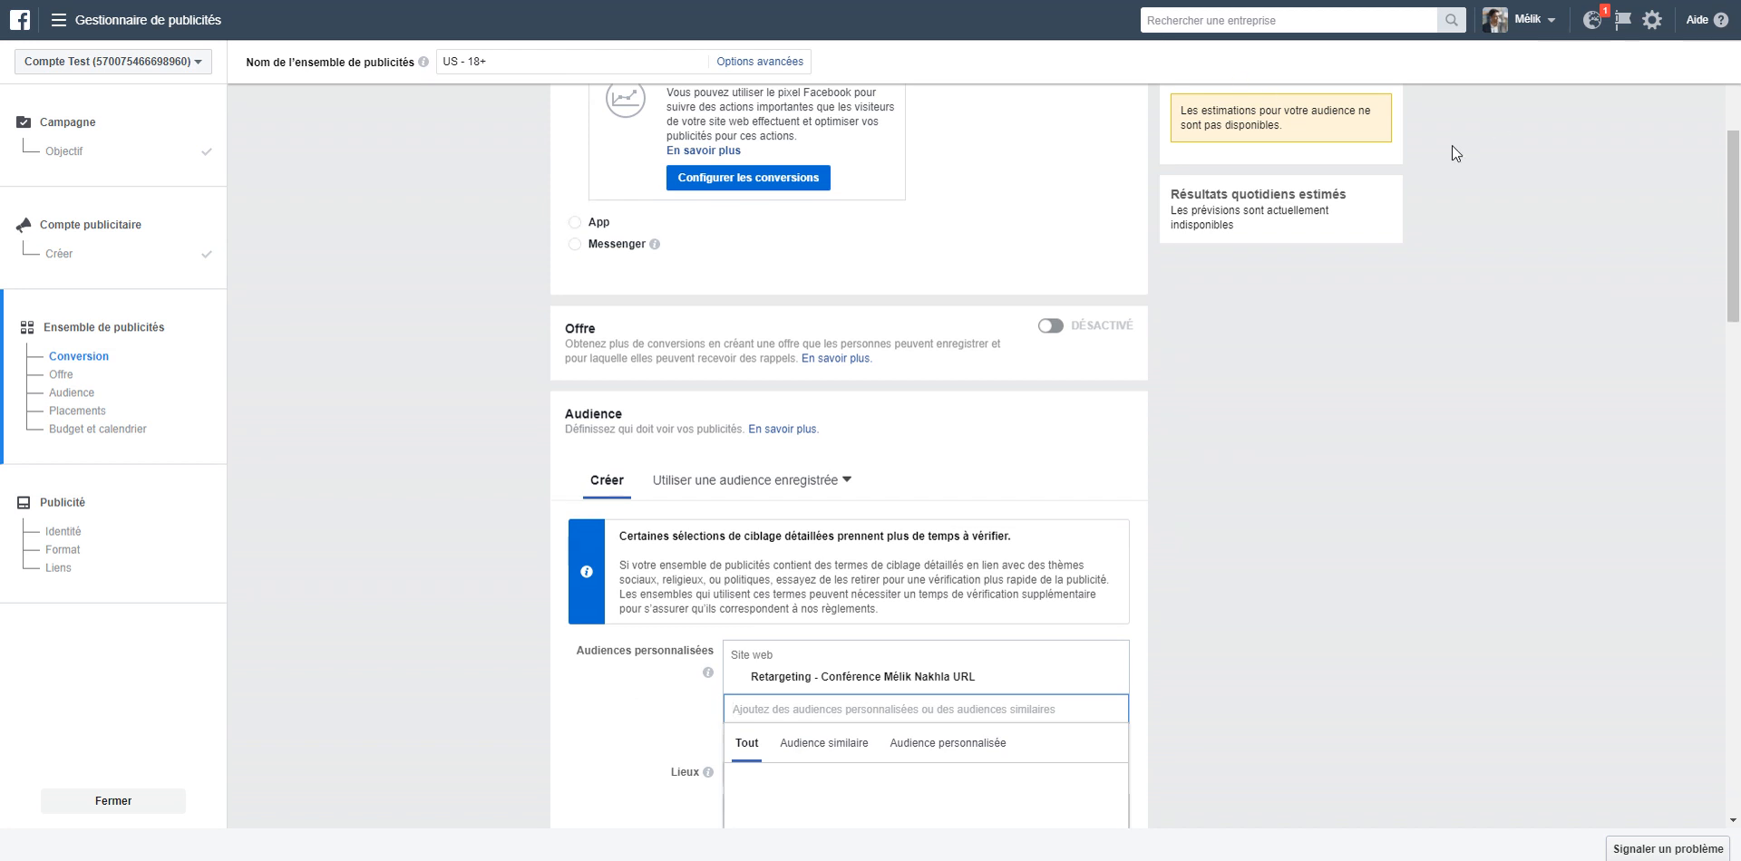
click(1330, 476)
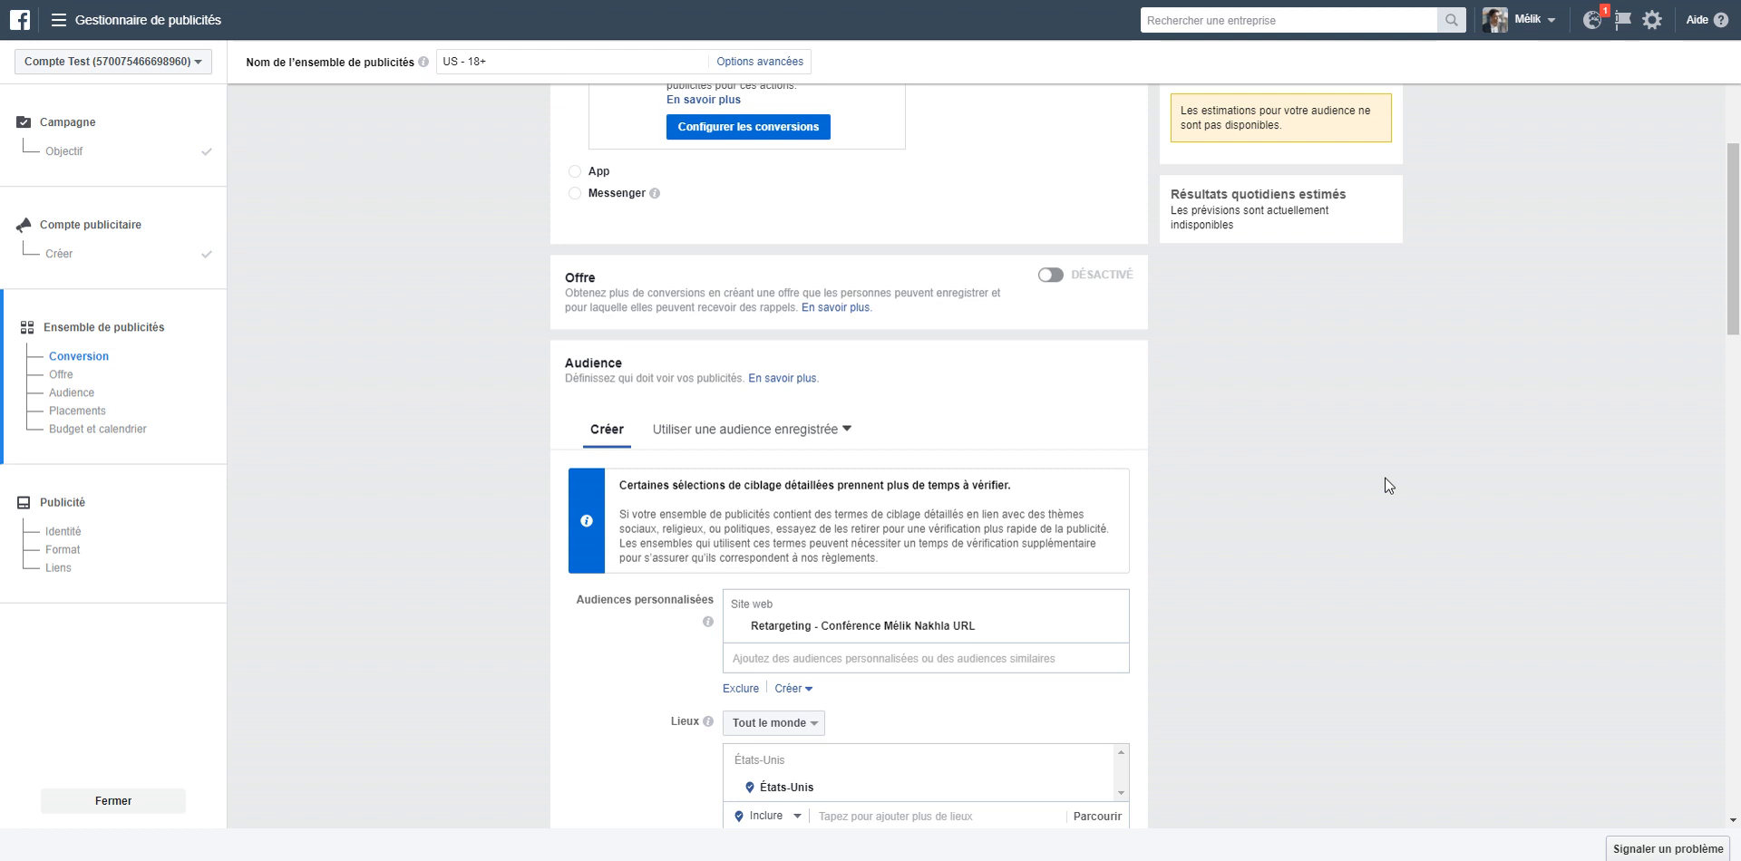